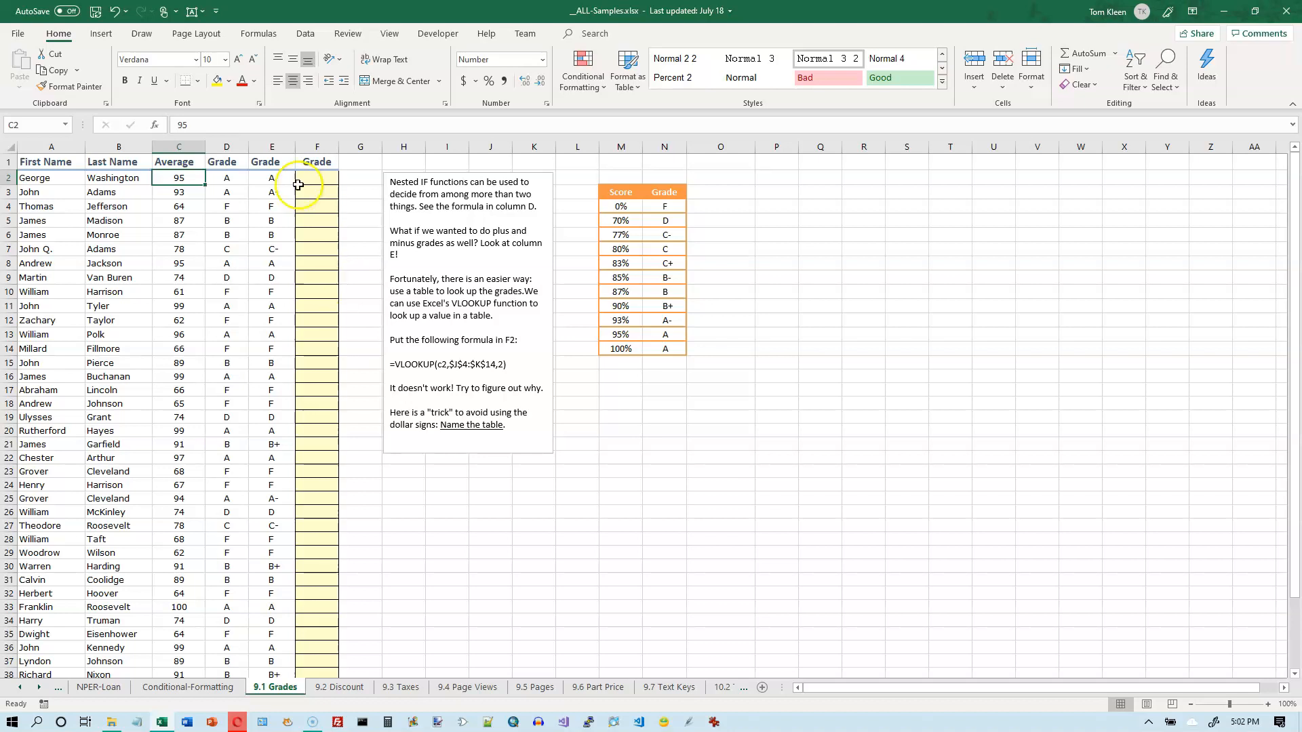
- Examine the IFS formulas in D2 and E2, the average in C2 and the score-to-grade table in M4:N14
left_click(225, 178)
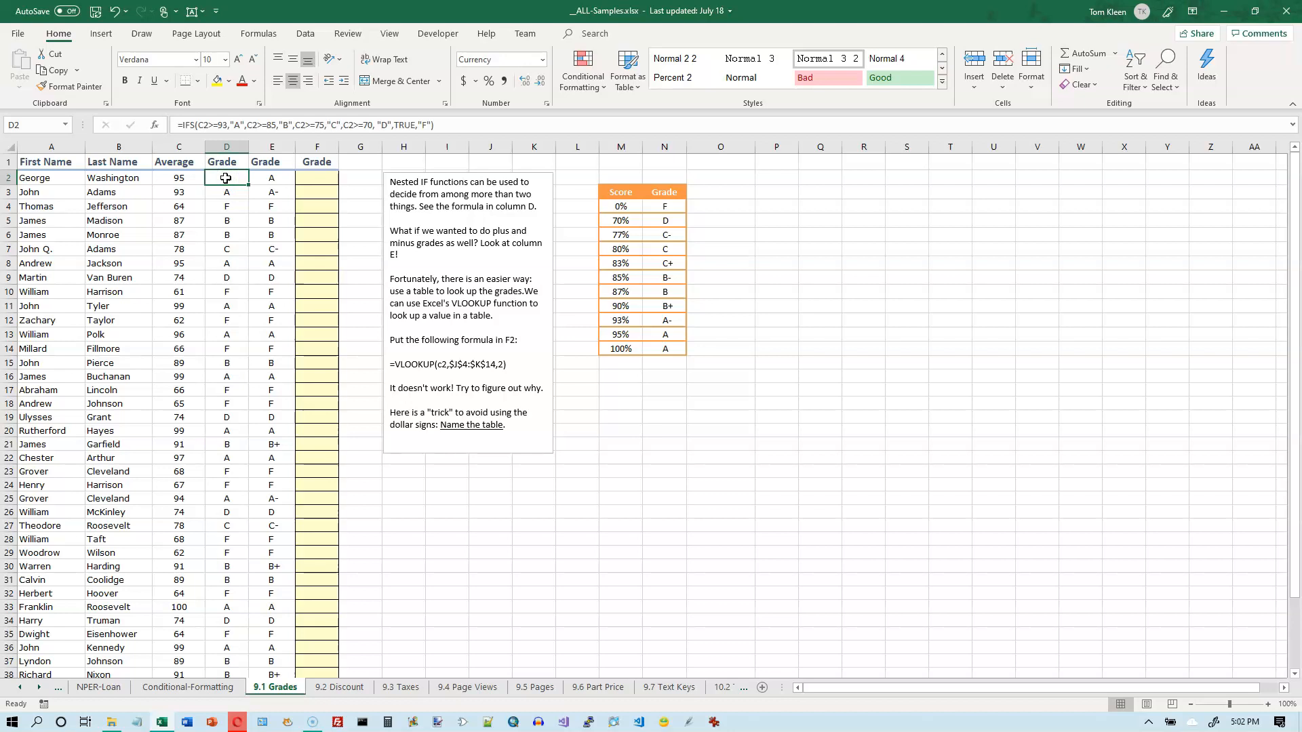
double_click(226, 178)
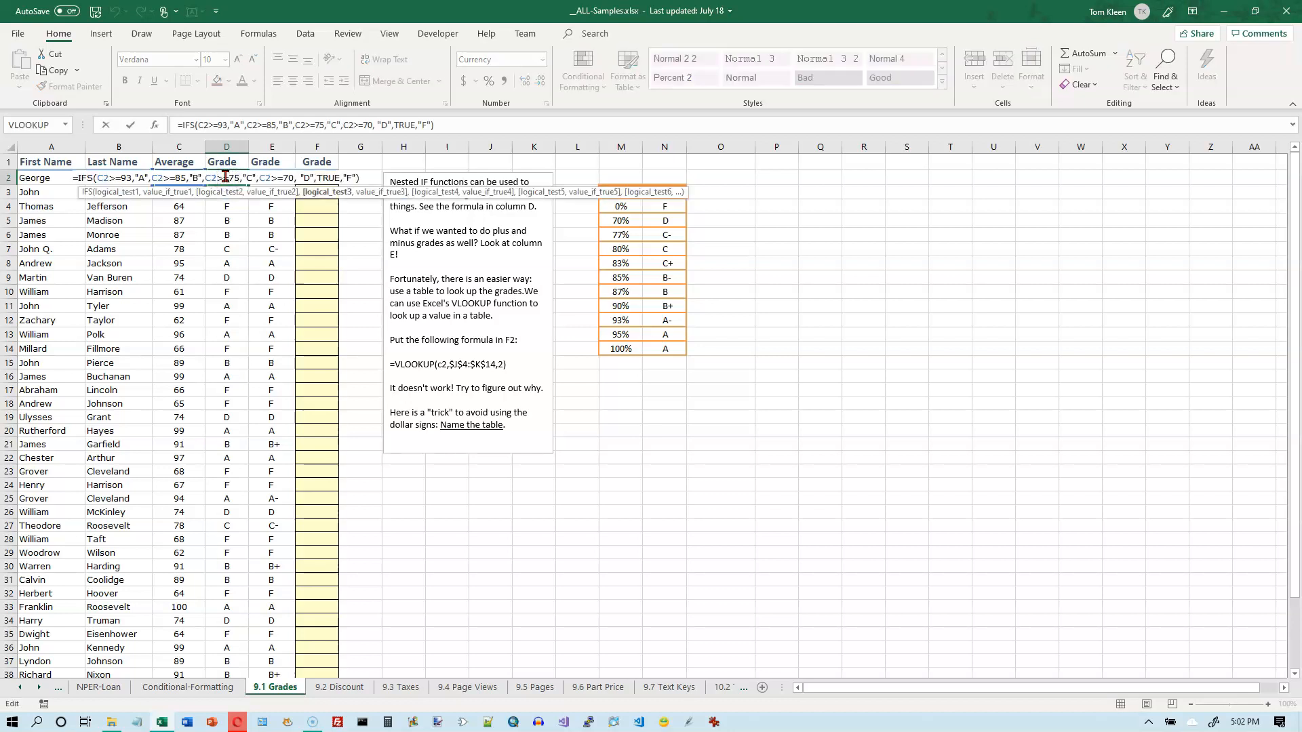
key("Escape")
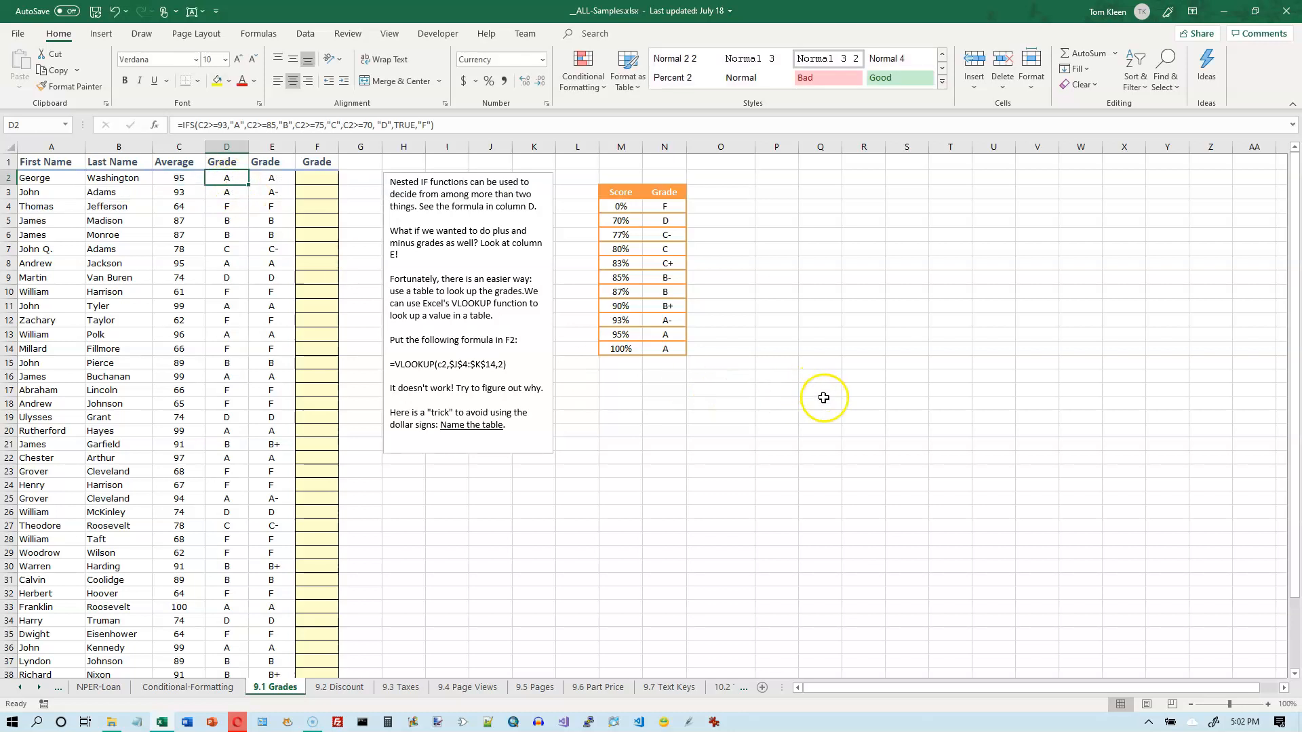
scroll(823, 399, "up", 3, "ctrl")
scroll(718, 352, "up", 1)
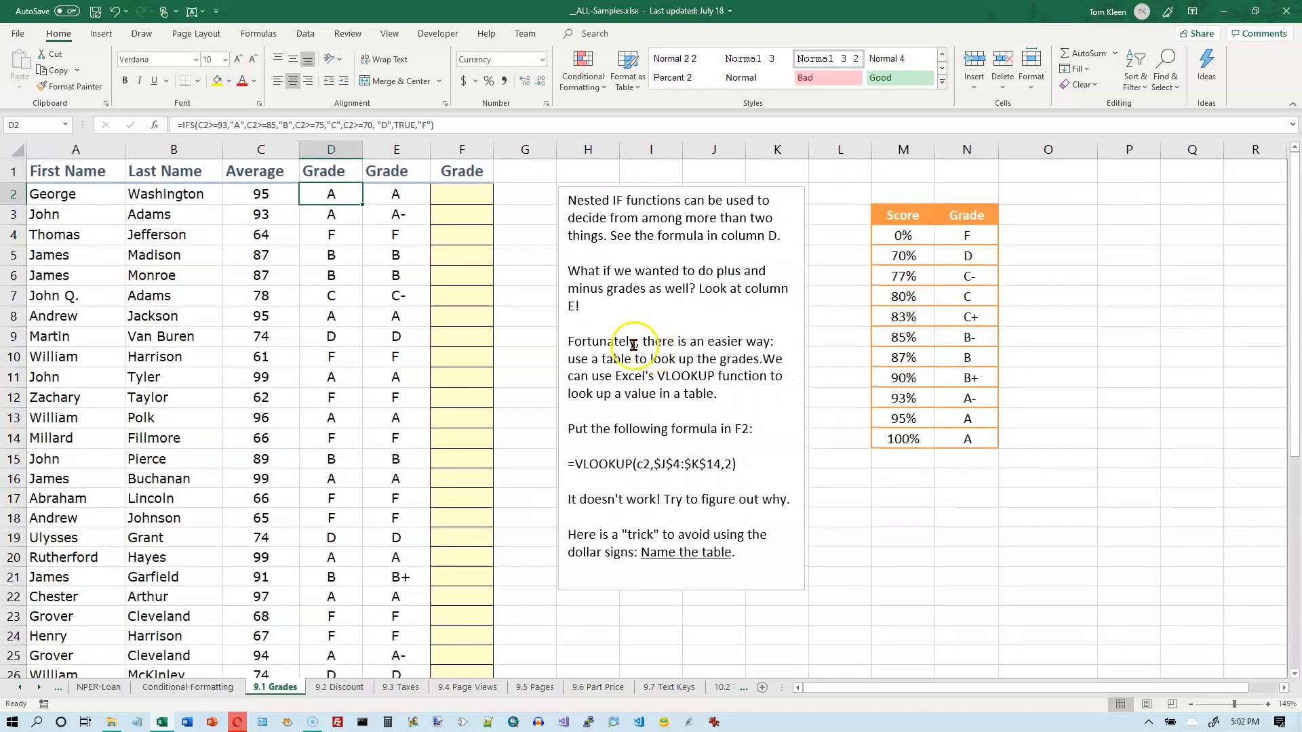
double_click(319, 195)
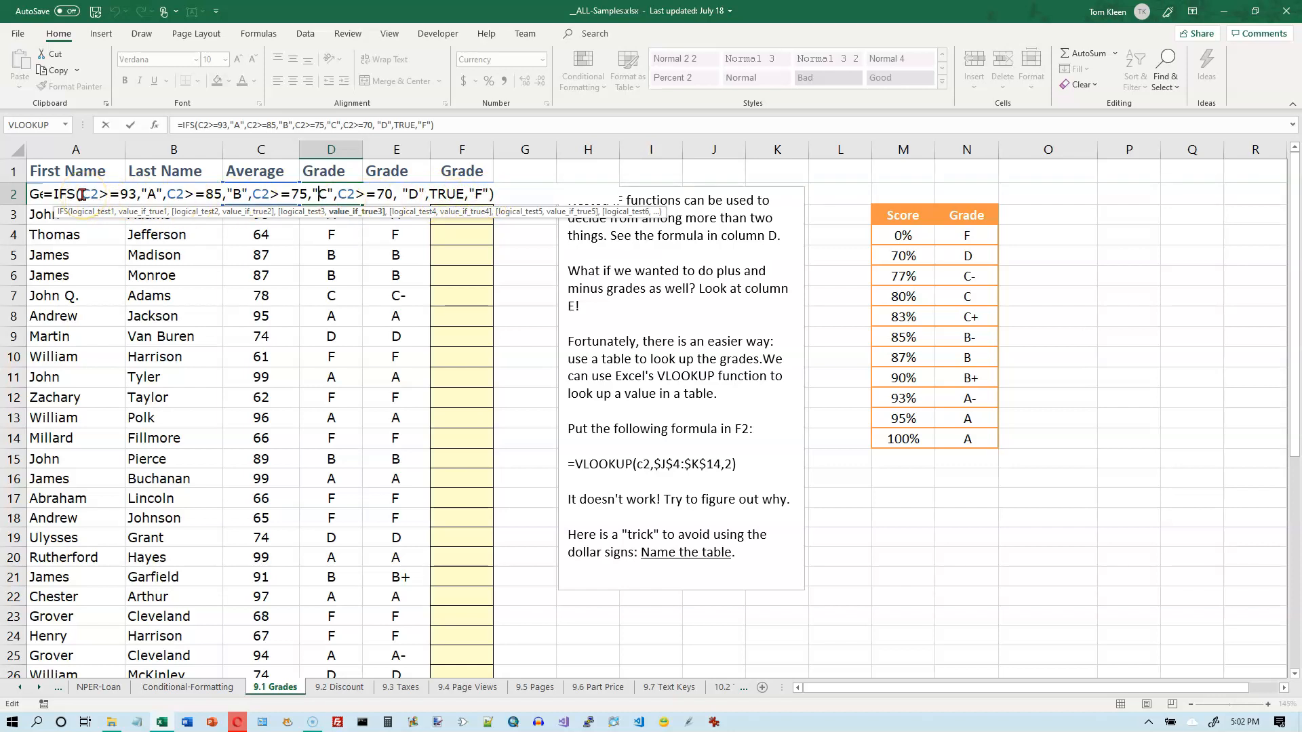
key("Escape")
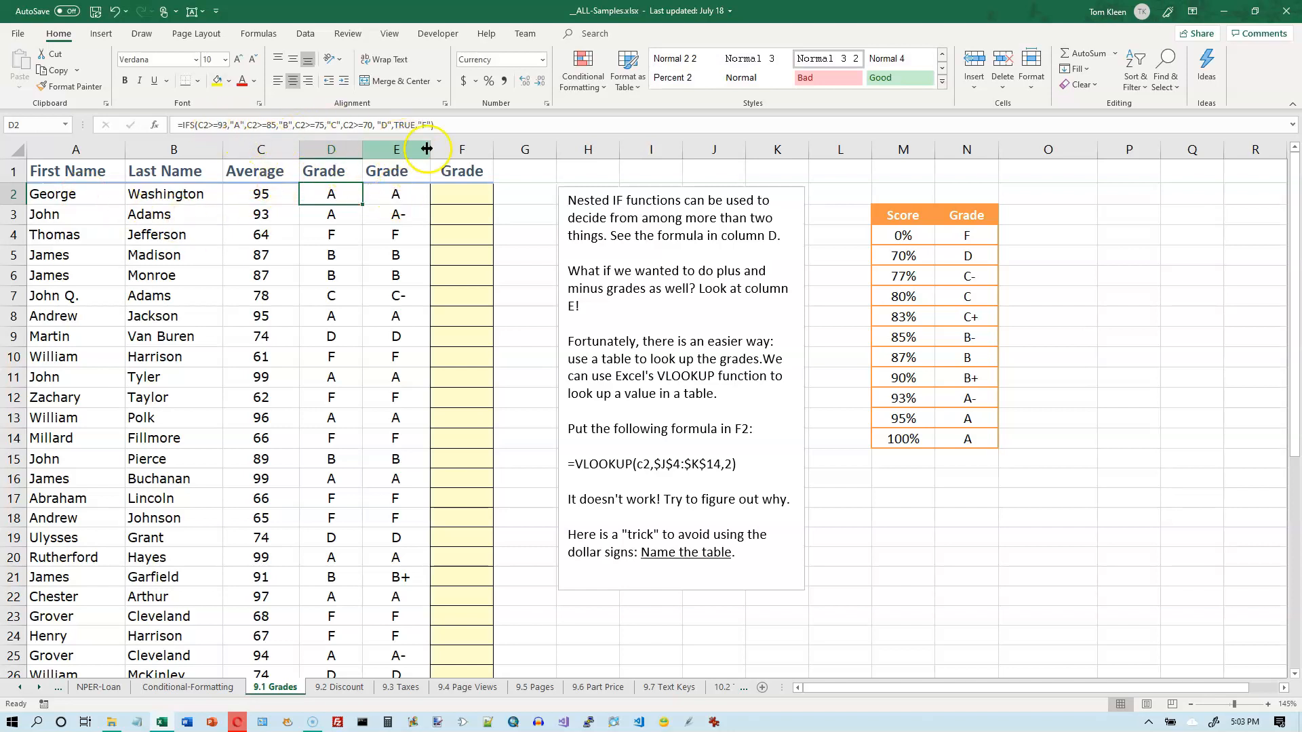
double_click(398, 194)
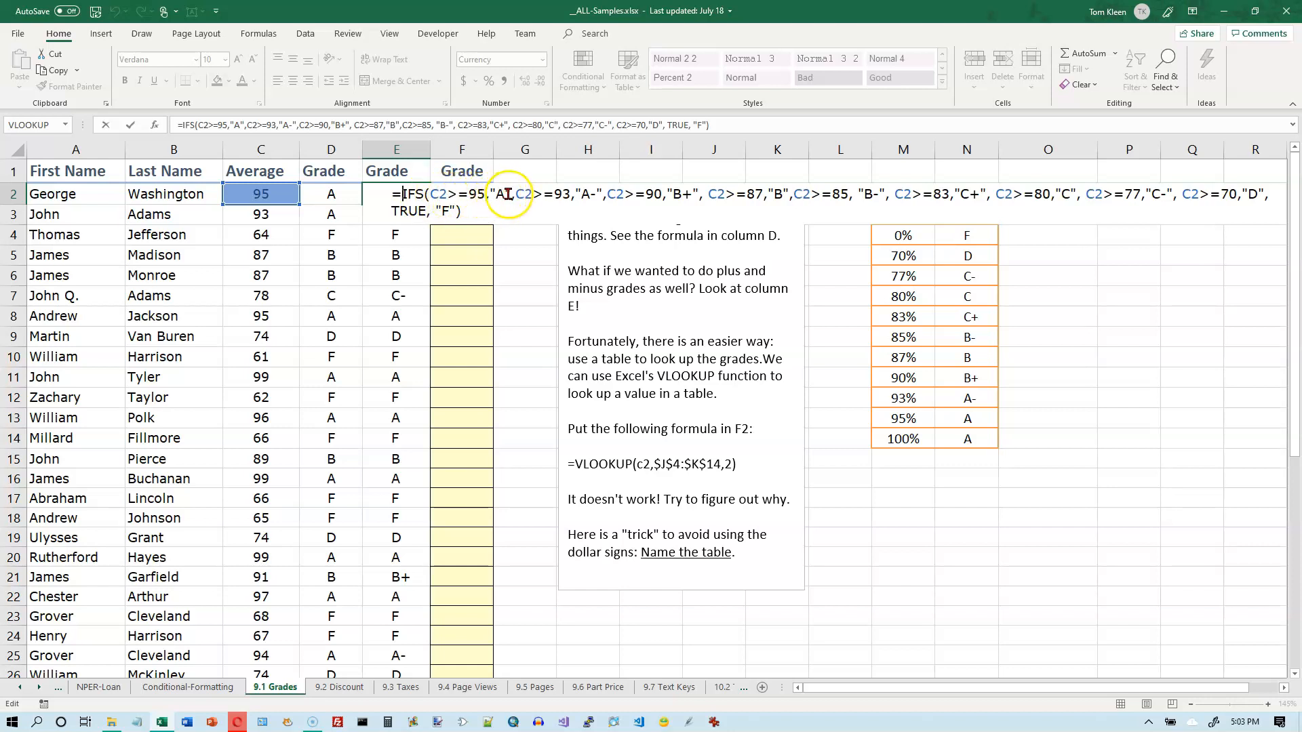
key("Escape")
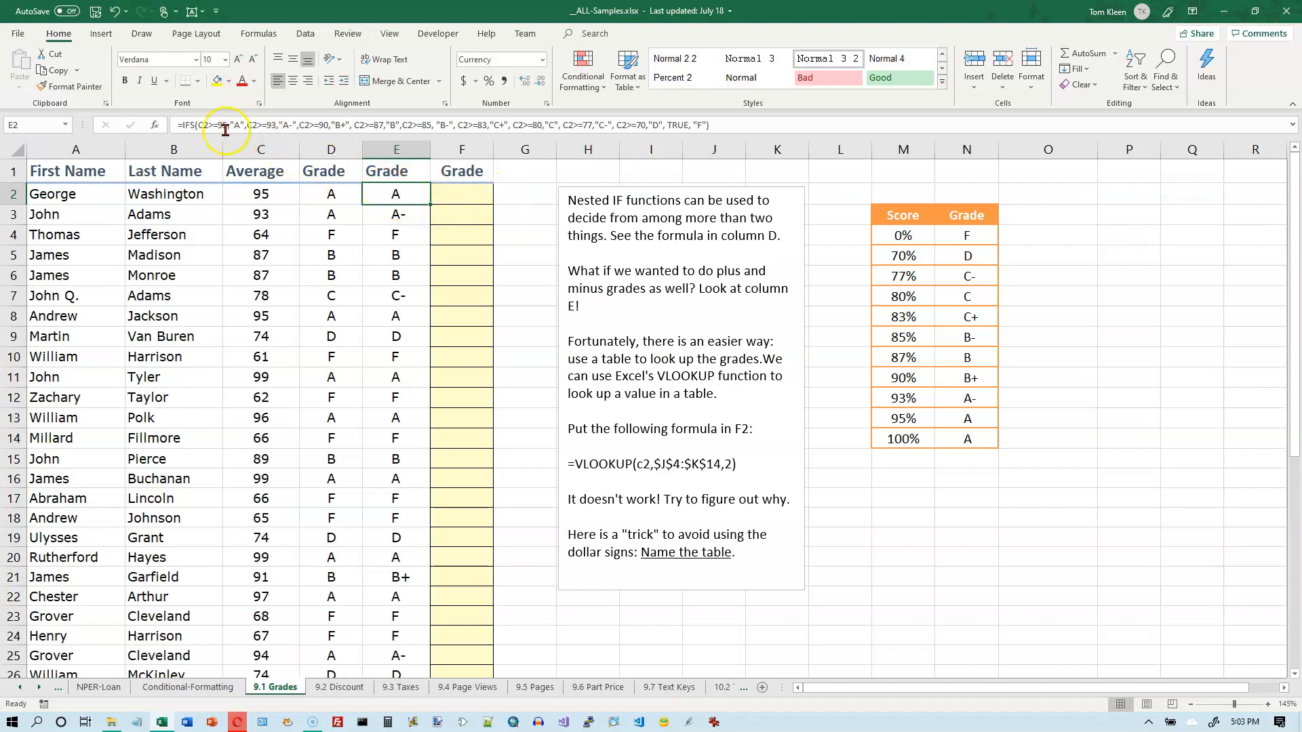
left_click_drag(173, 125, 744, 141)
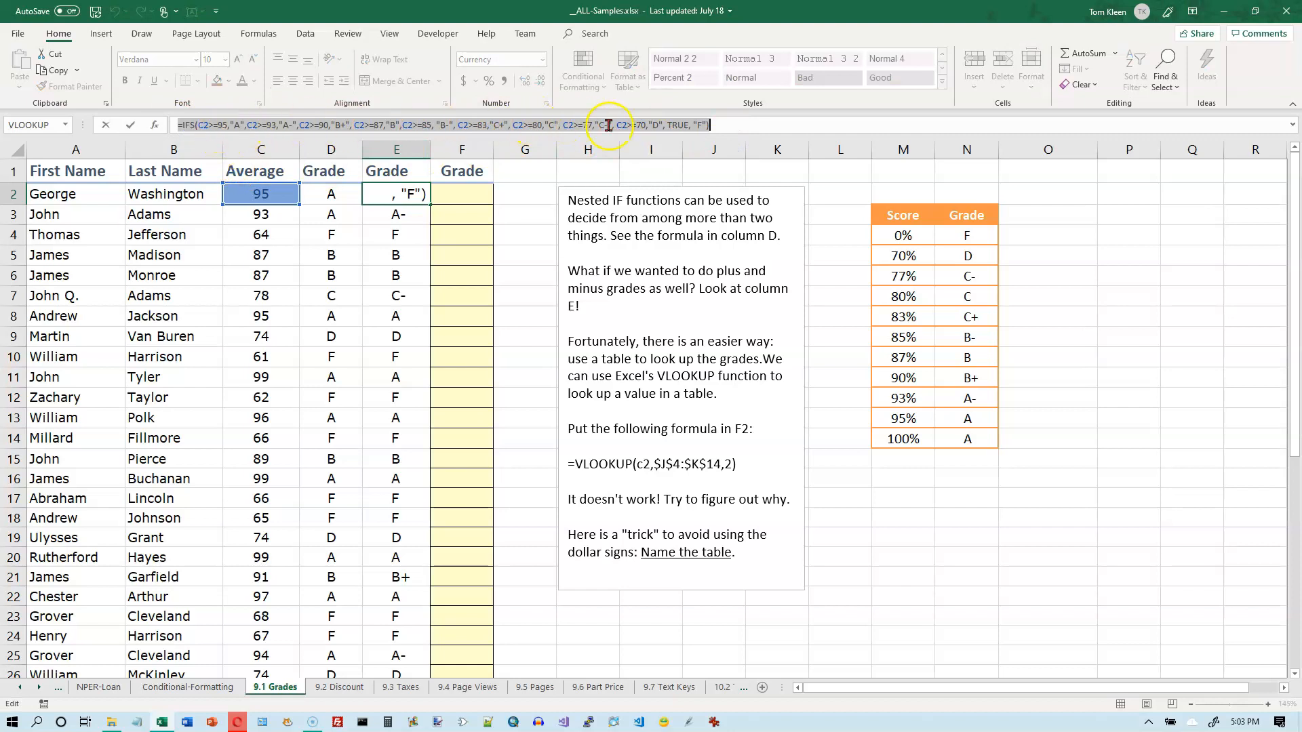
key("Escape")
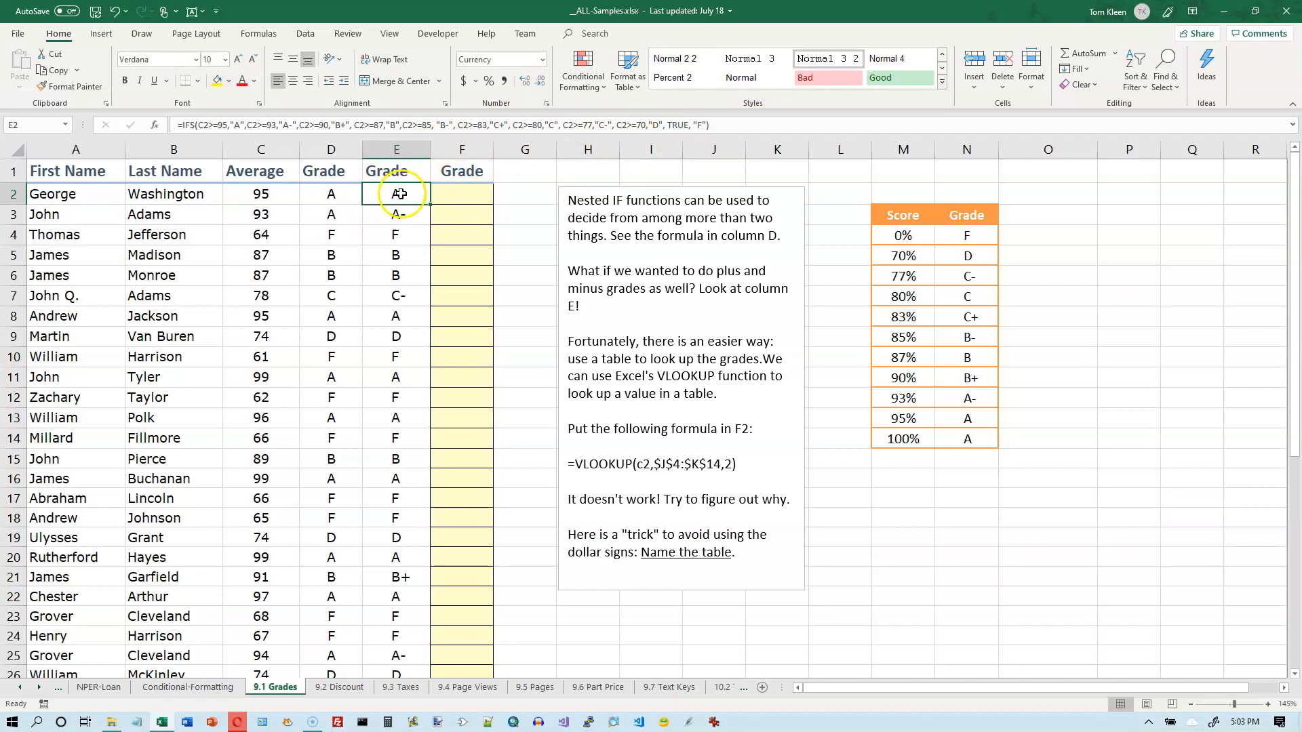
left_click(457, 194)
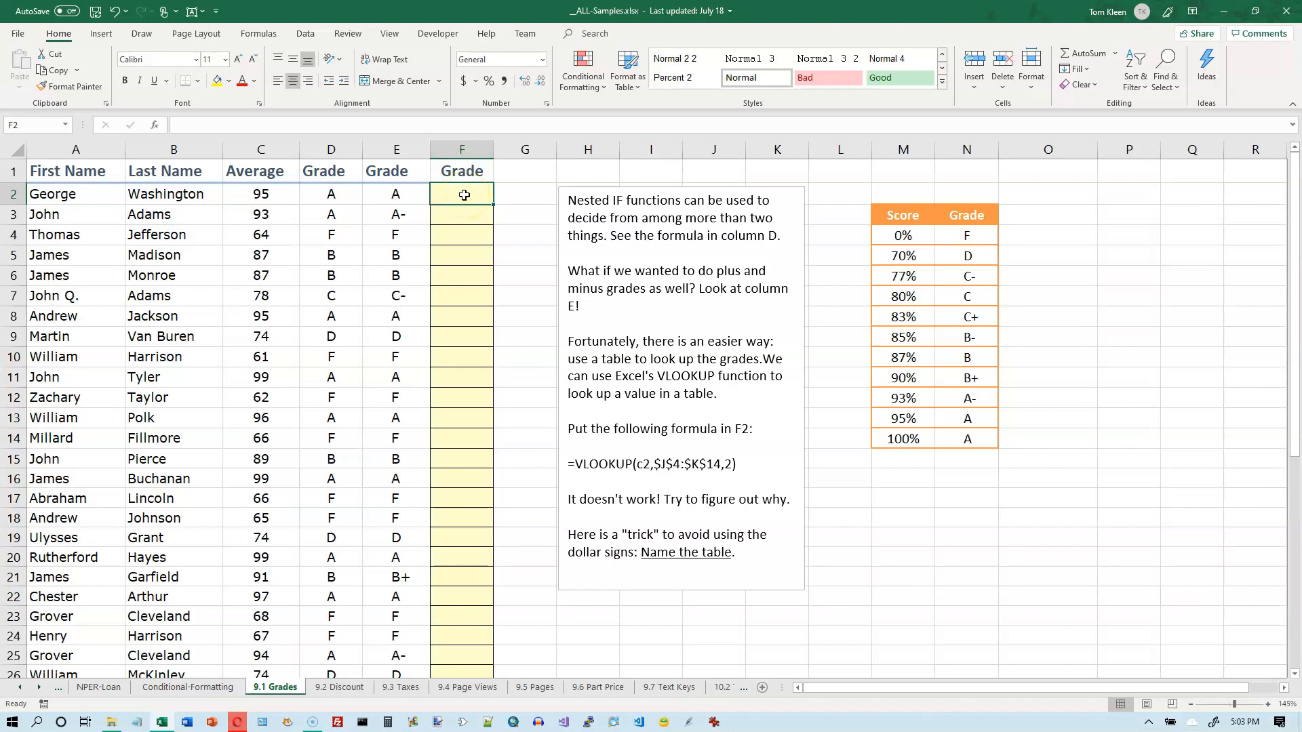
left_click(258, 196)
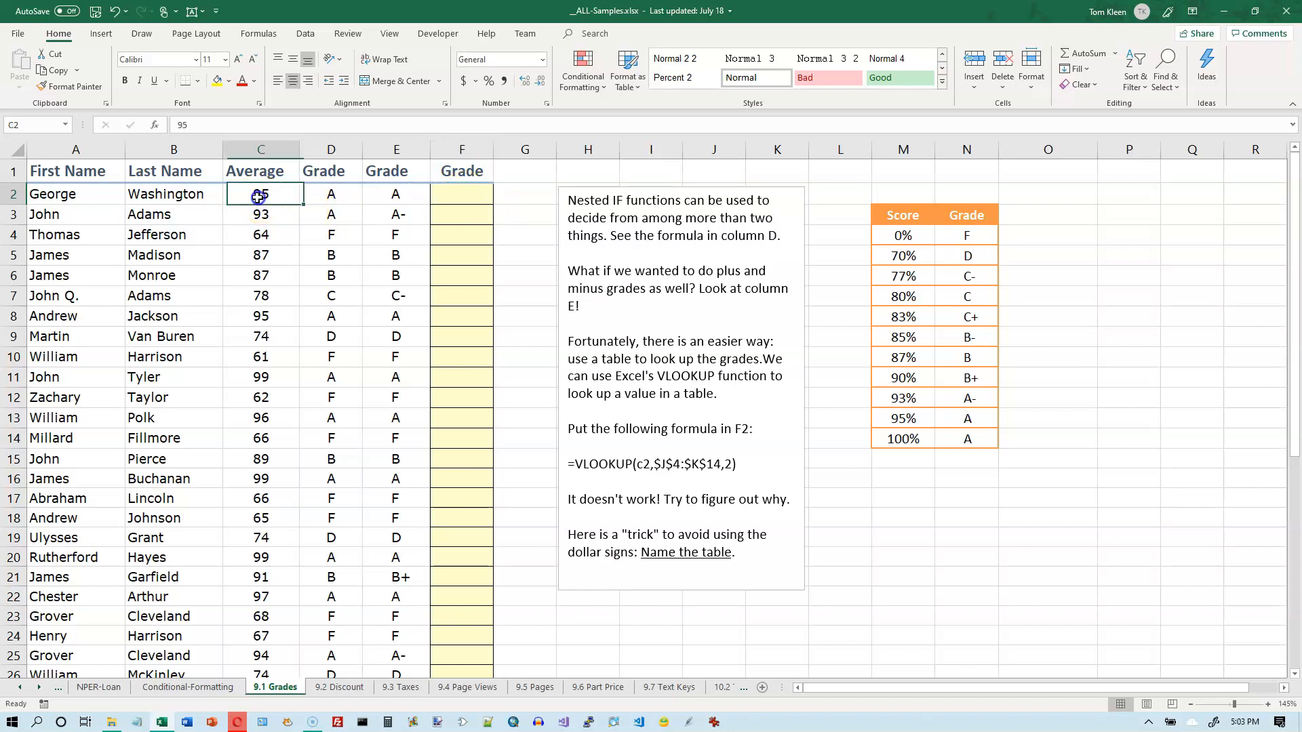
left_click_drag(904, 235, 983, 438)
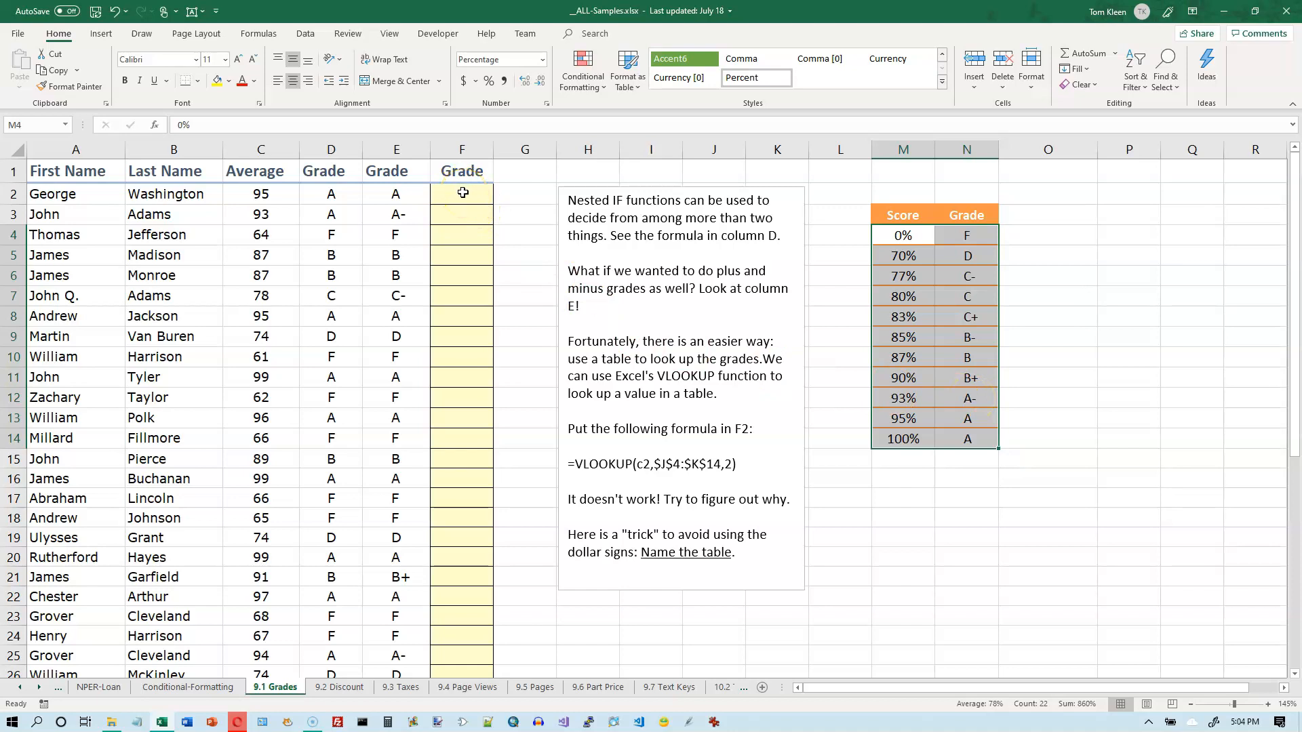
- Begin a VLOOKUP function in F2 with C2 as the lookup value
left_click(463, 193)
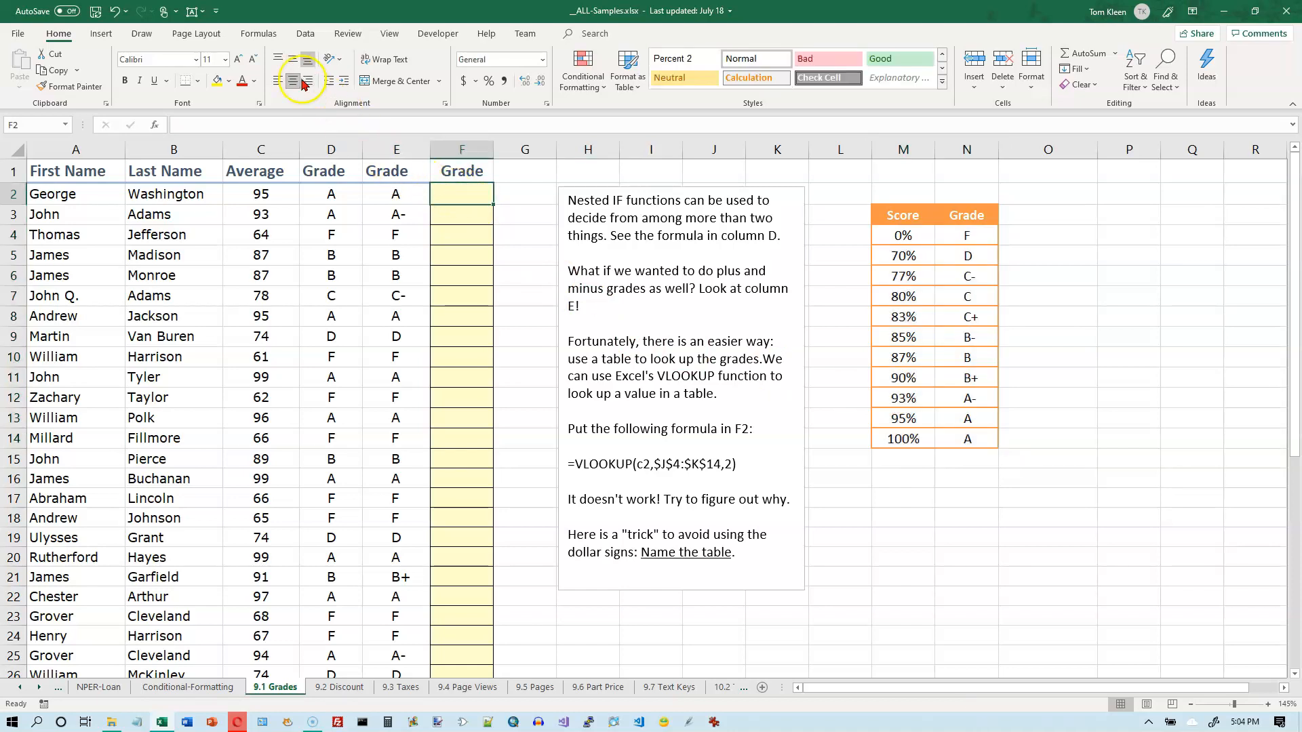
left_click(260, 35)
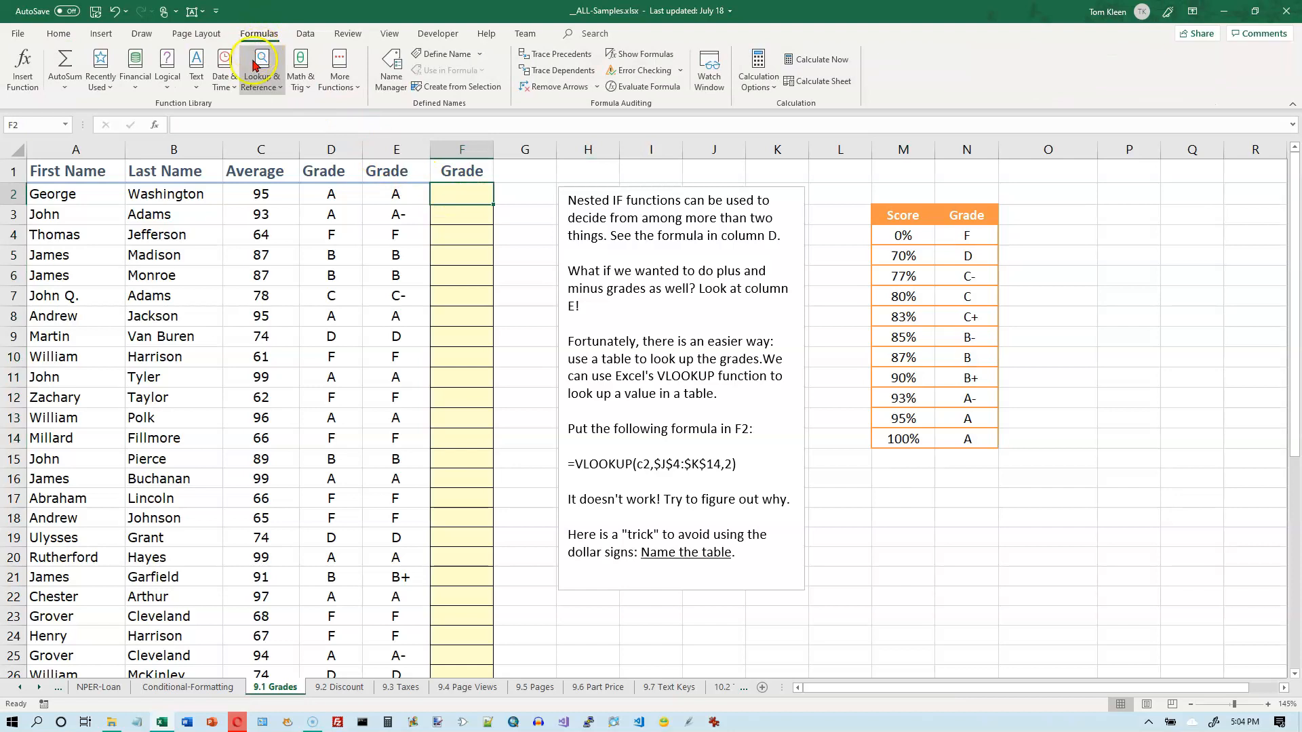
left_click(262, 85)
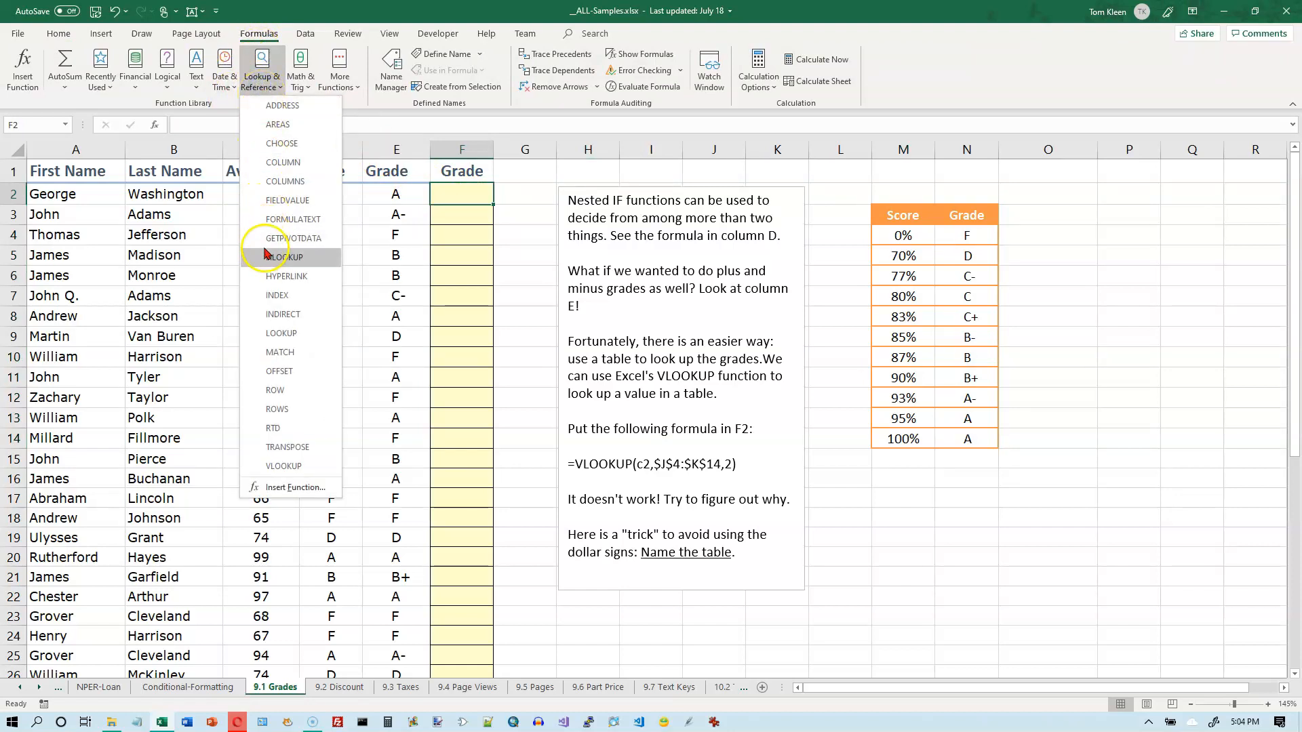
left_click(288, 468)
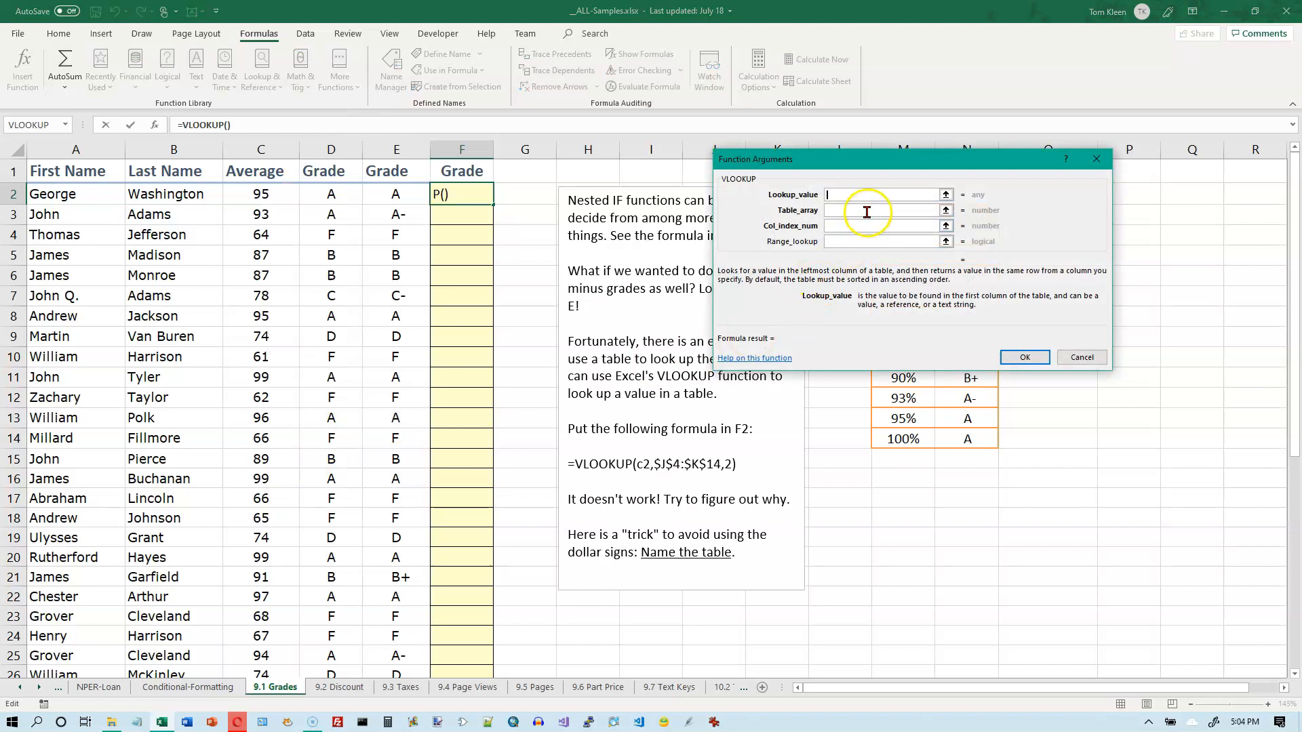
left_click_drag(900, 160, 592, 377)
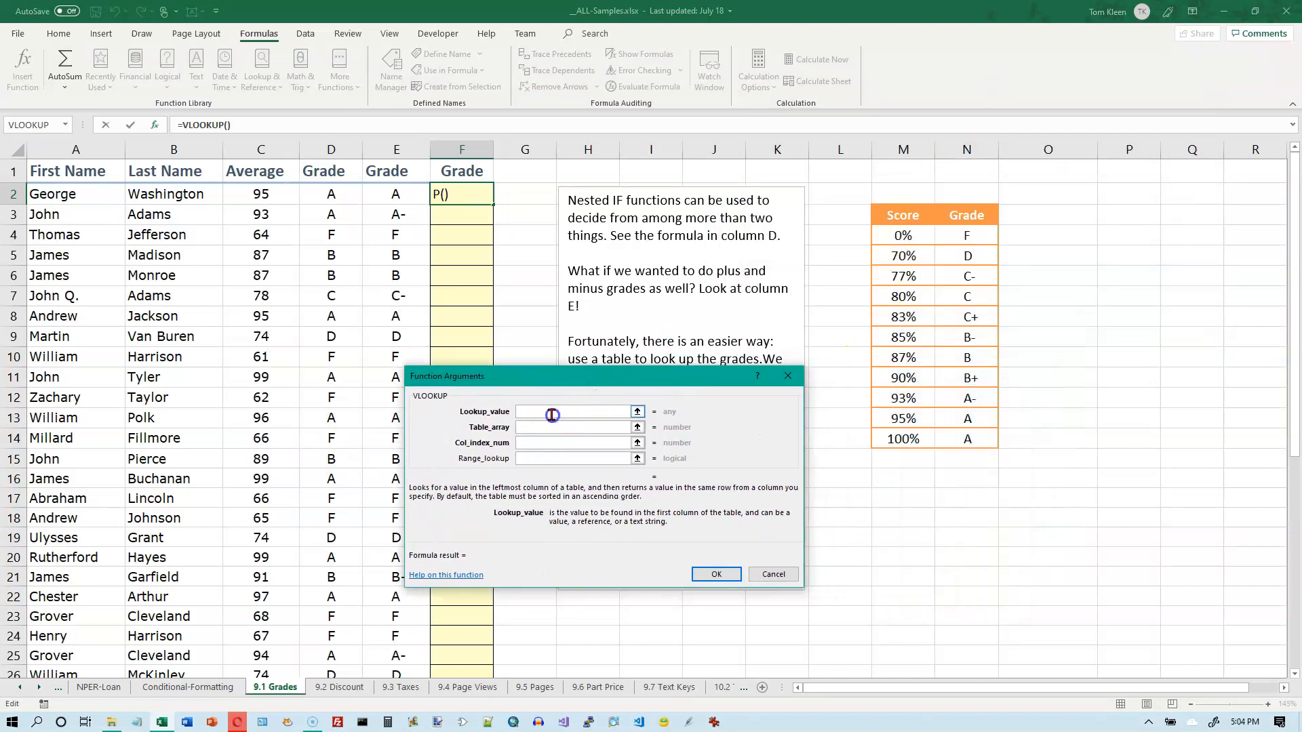
left_click(262, 194)
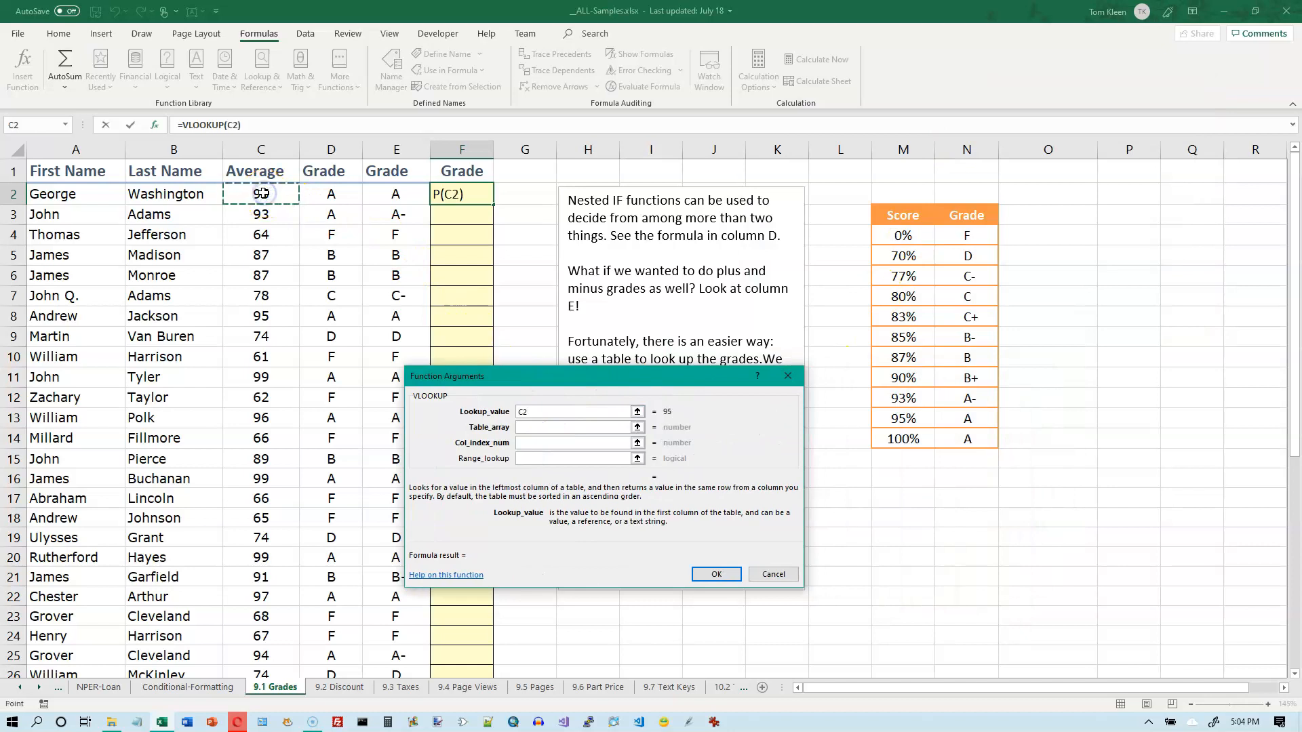
- Complete the F2 VLOOKUP with the absolute table array $M$4:$N$14 and column index number 2
left_click(526, 427)
left_click_drag(898, 235, 942, 237)
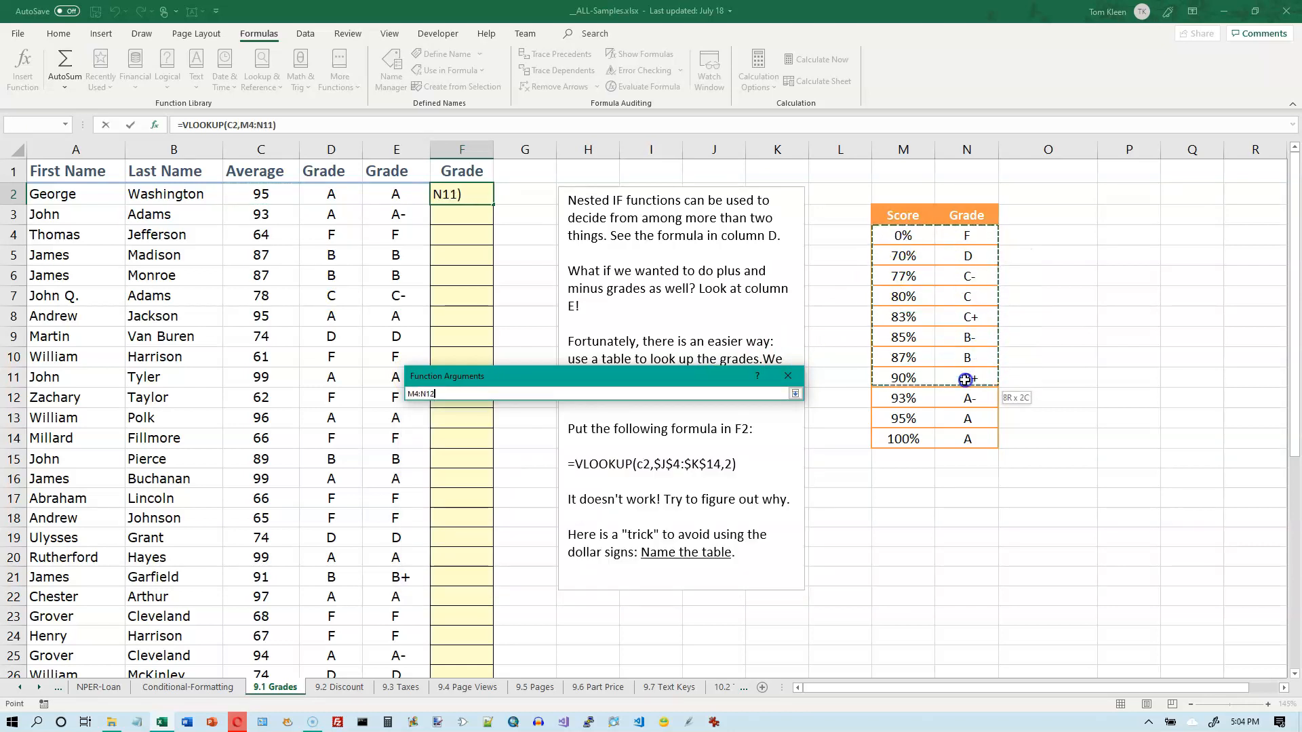
left_click_drag(966, 439, 966, 439)
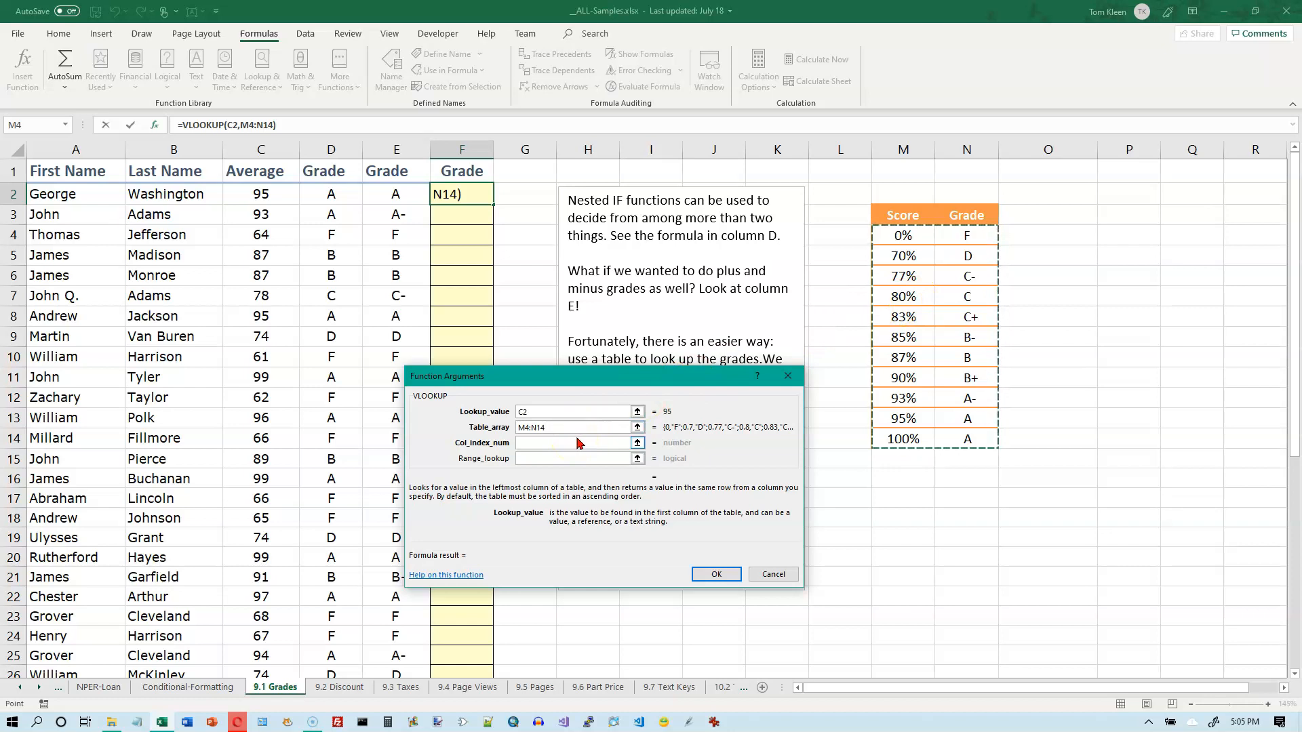
key("F4")
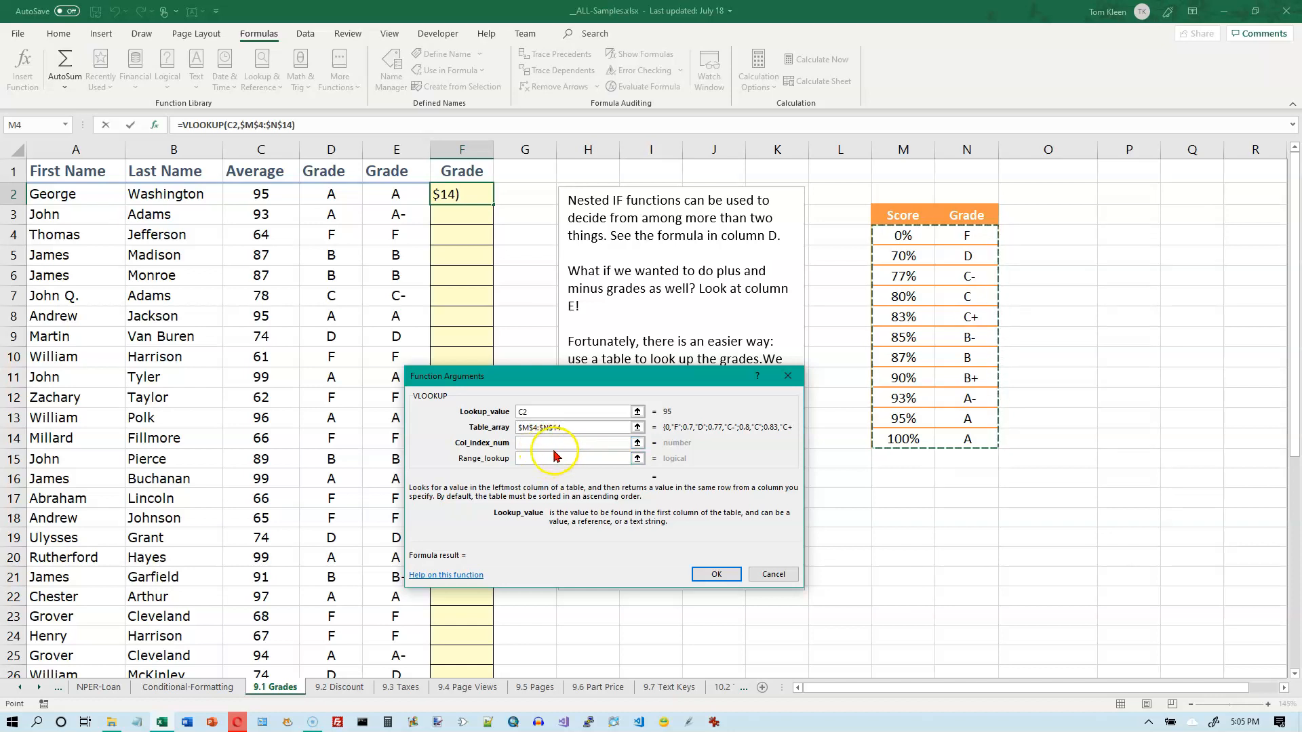
left_click(585, 429)
left_click(553, 445)
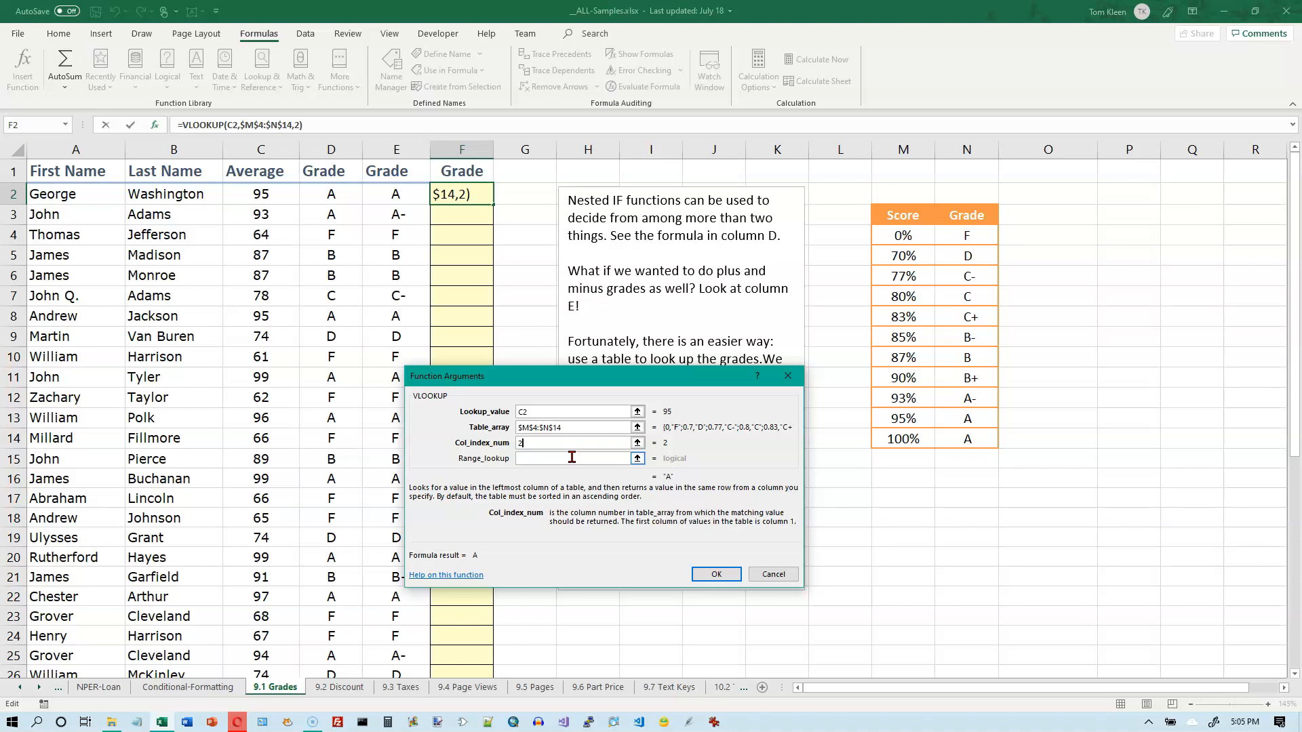
left_click(718, 576)
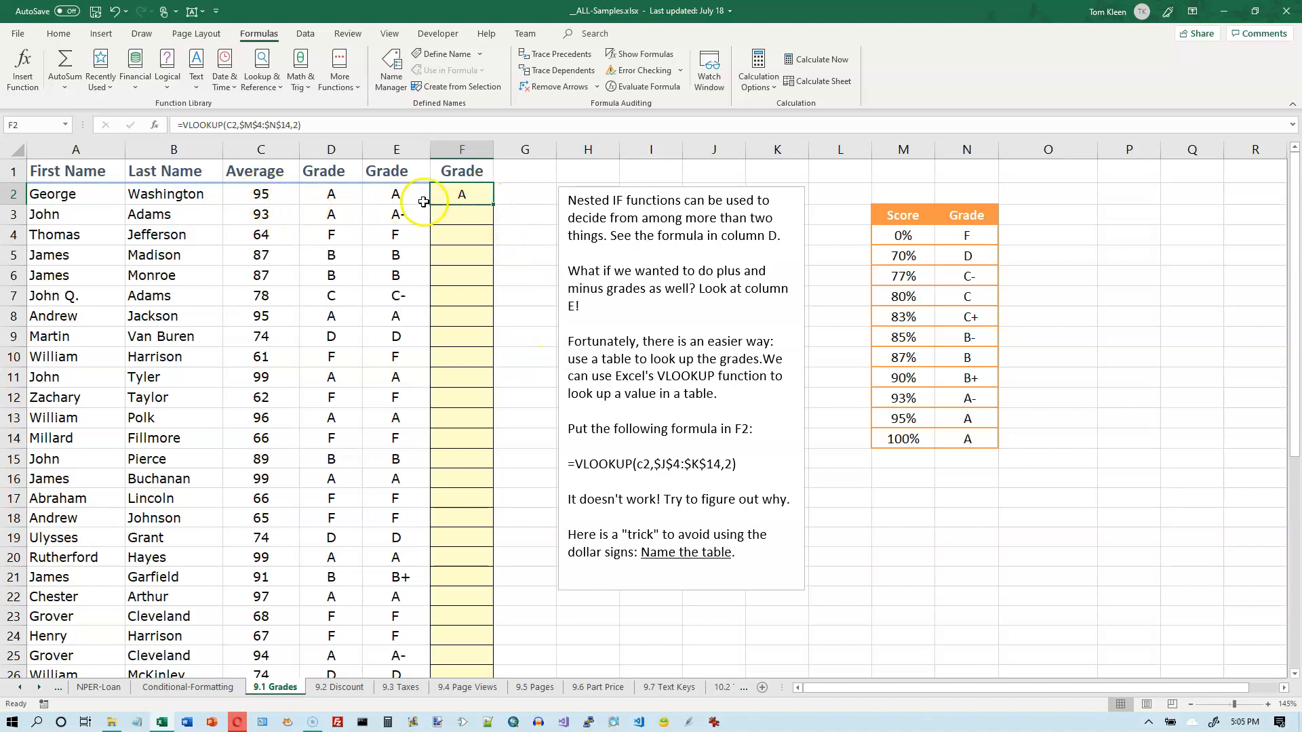
- Fill the VLOOKUP formula from F2 down through F44 and compare column F with column E
left_click_drag(493, 204, 503, 624)
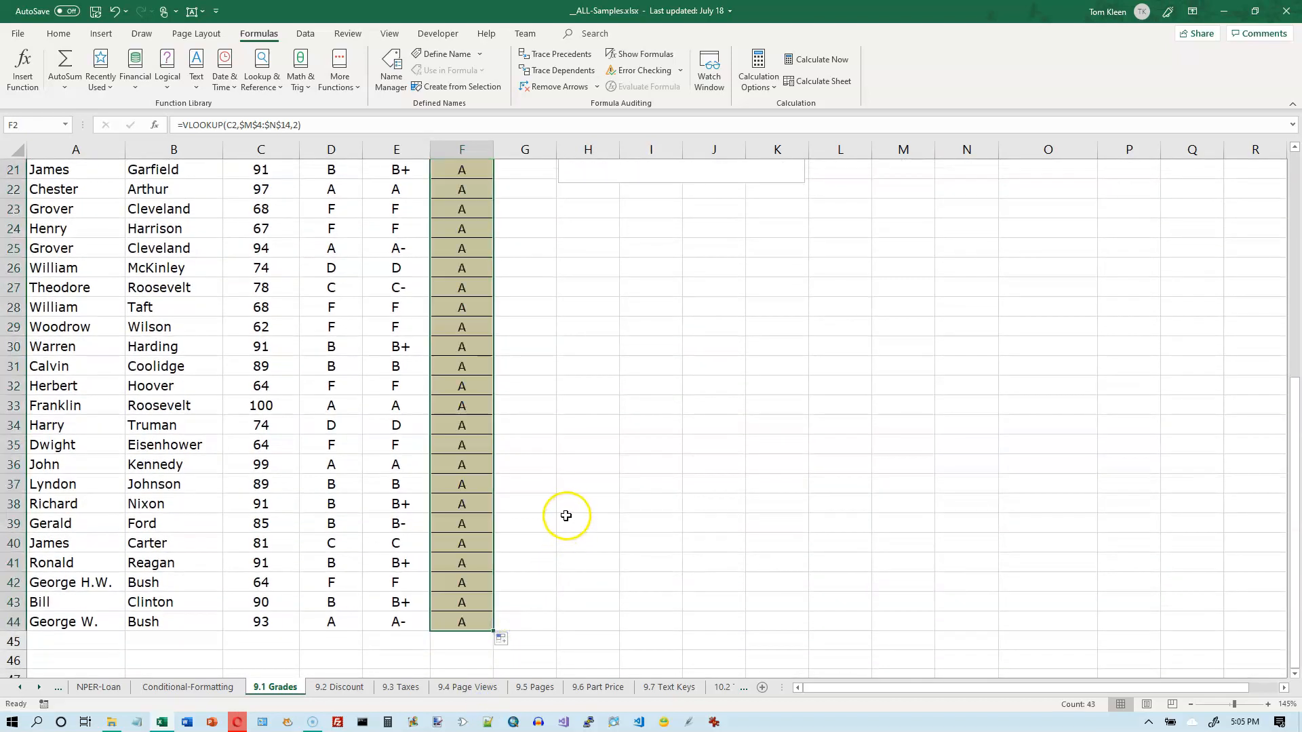
scroll(563, 519, "up", 7)
left_click(475, 193)
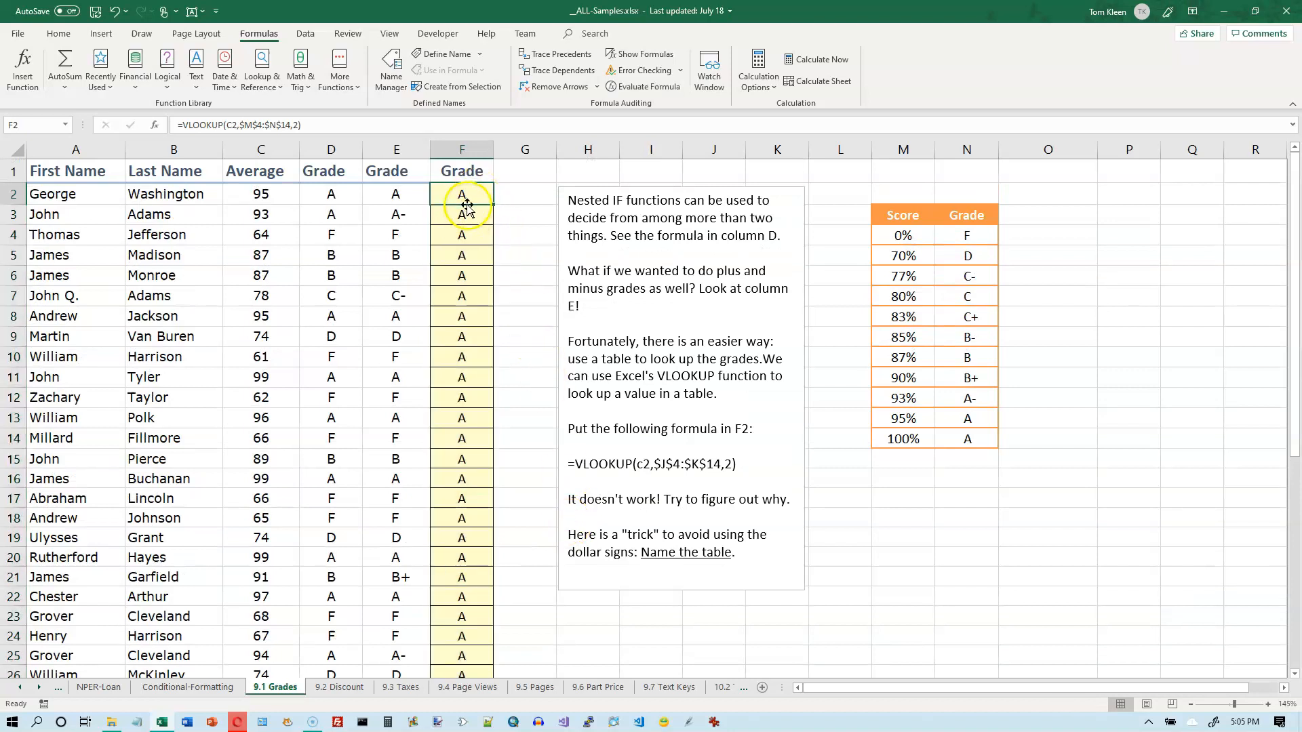
left_click(461, 149)
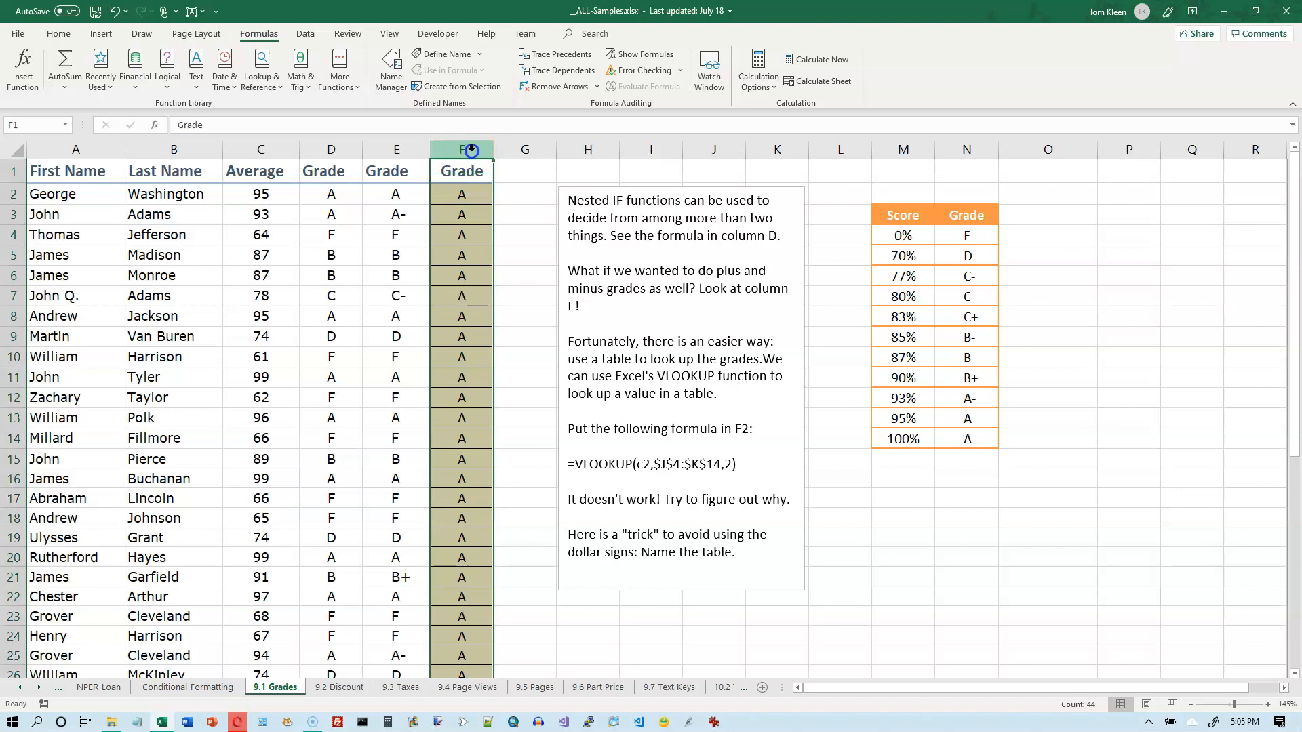
left_click(397, 149)
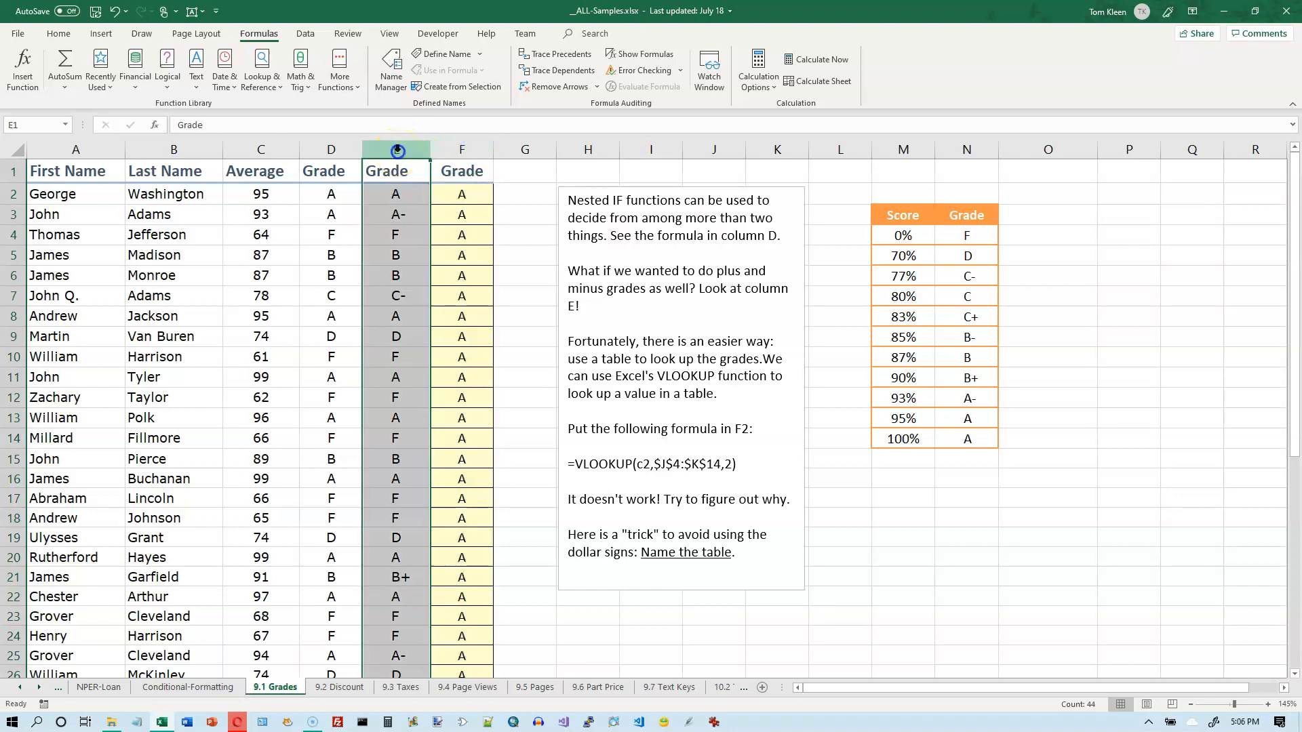
- Enter the comparison formula =E2=F2 in G2
left_click(533, 199)
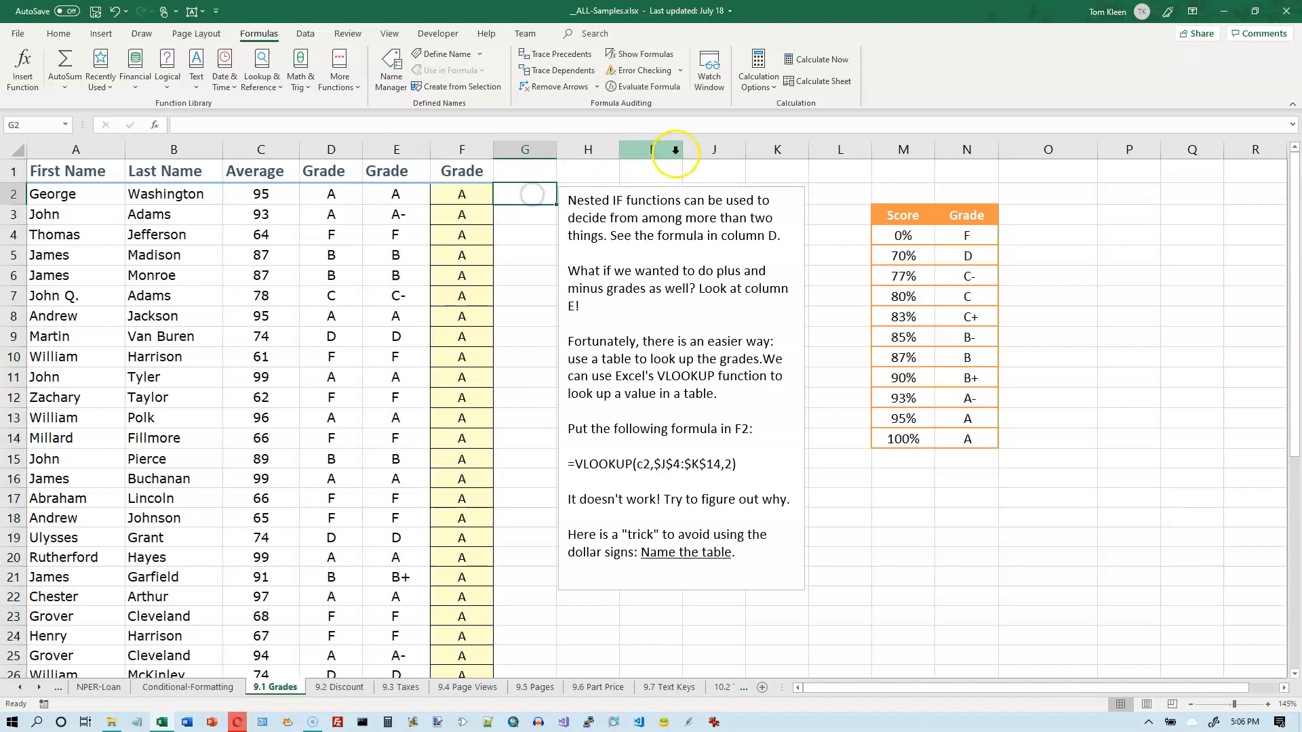
type("=")
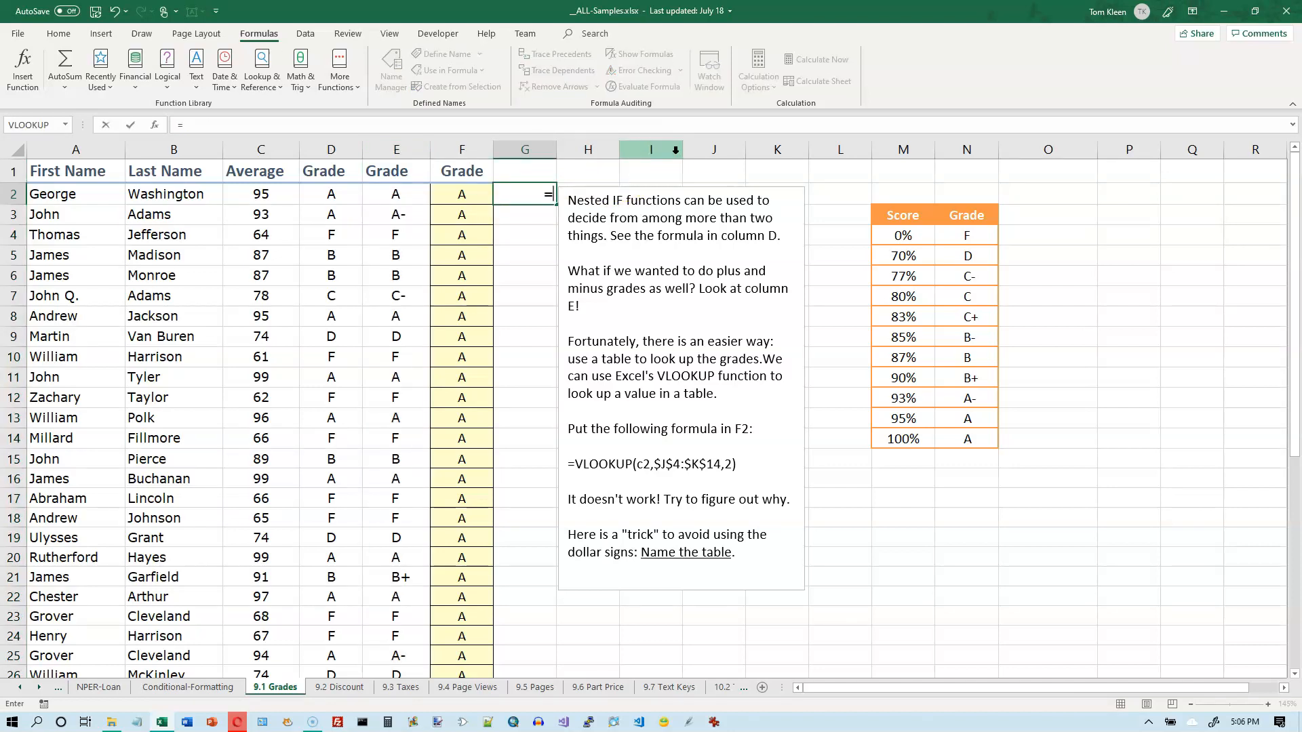
key("Left")
key("Left")
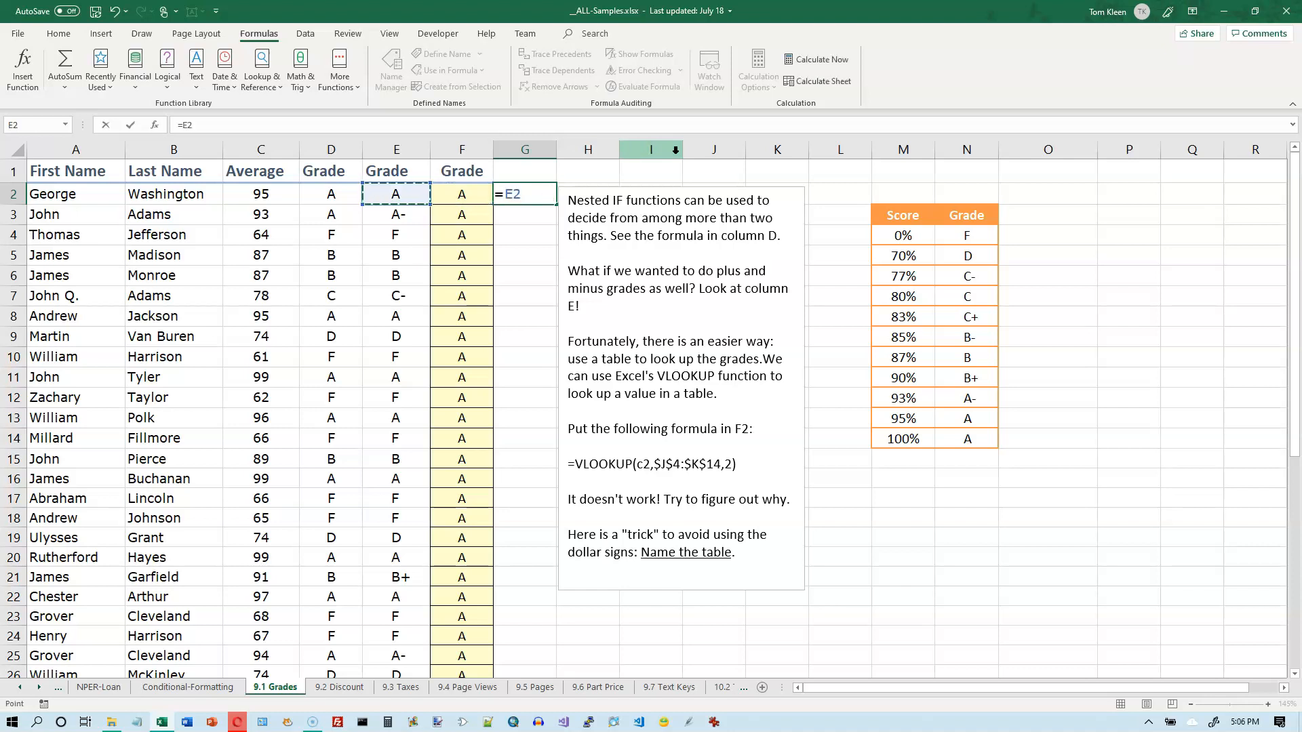
type("=f2")
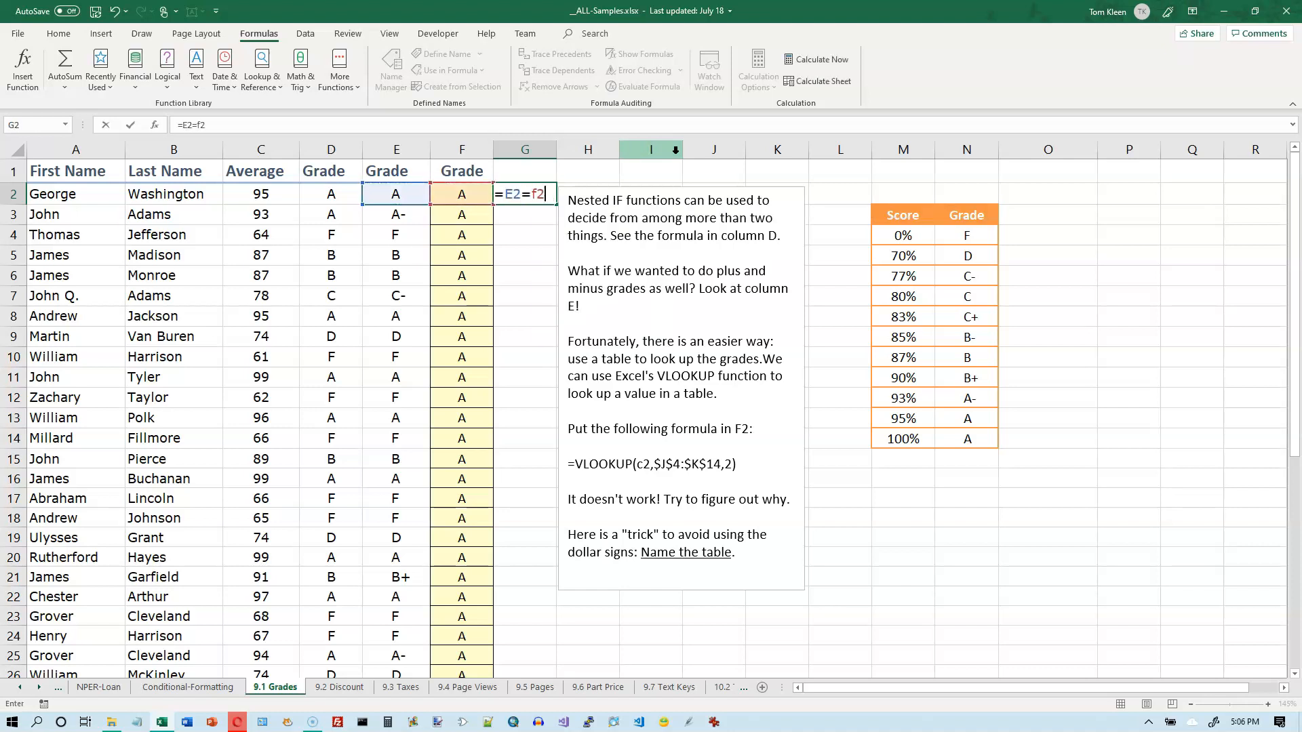
key("Return")
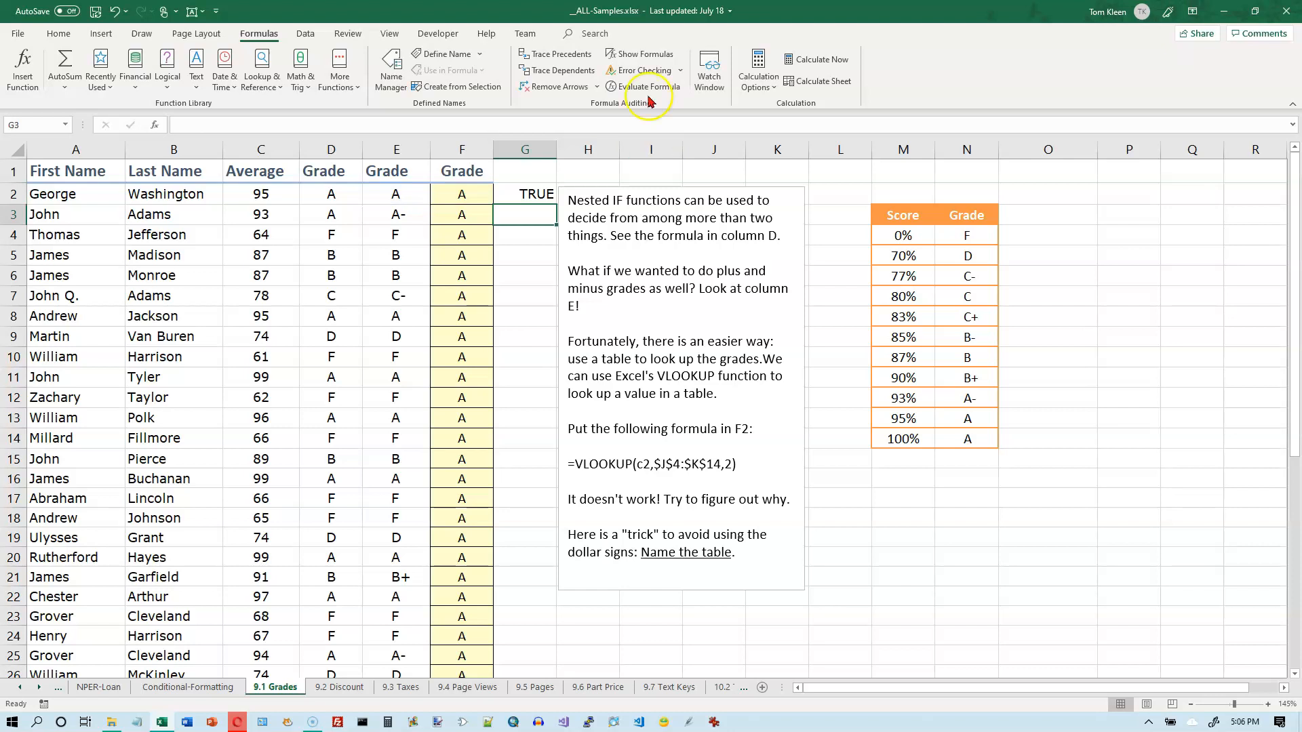
- Move the instructions text box clear of column G and fill the comparison formula from G2 down through G44
left_click(542, 194)
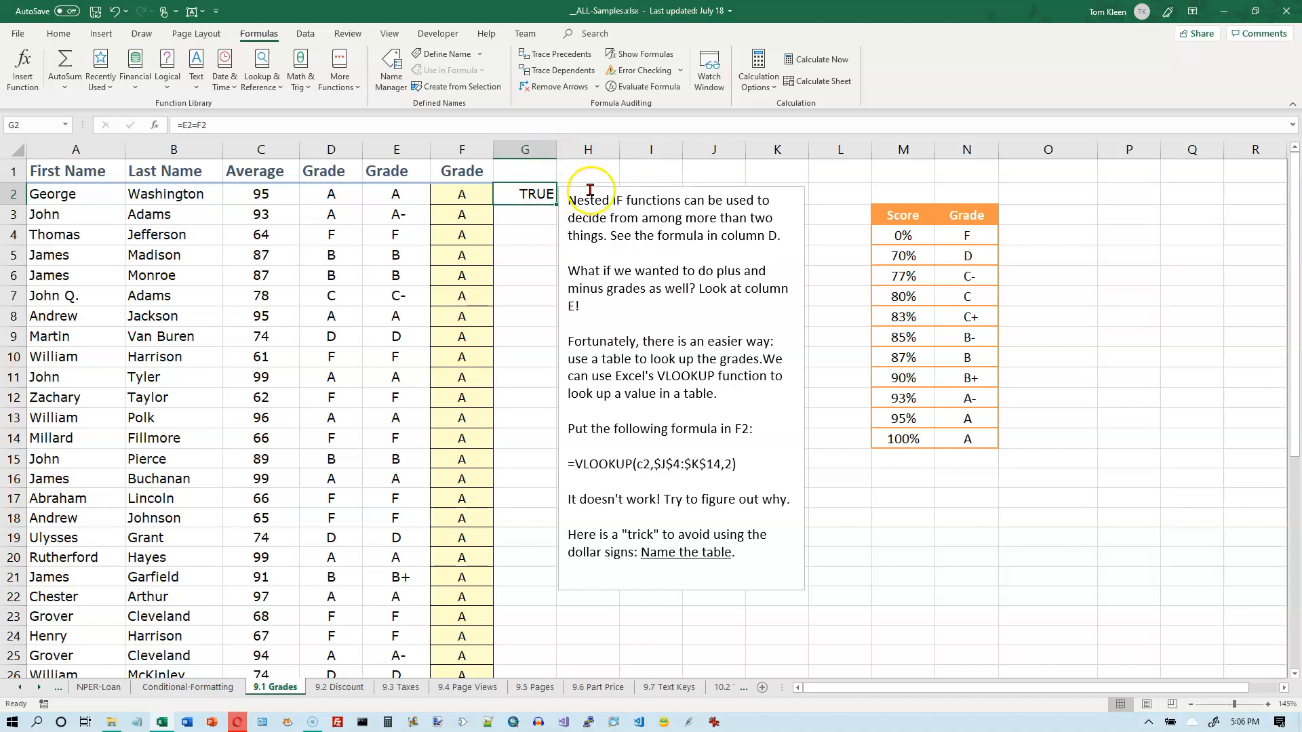
left_click_drag(590, 181, 552, 710)
left_click(546, 195)
scroll(599, 565, "up", 6)
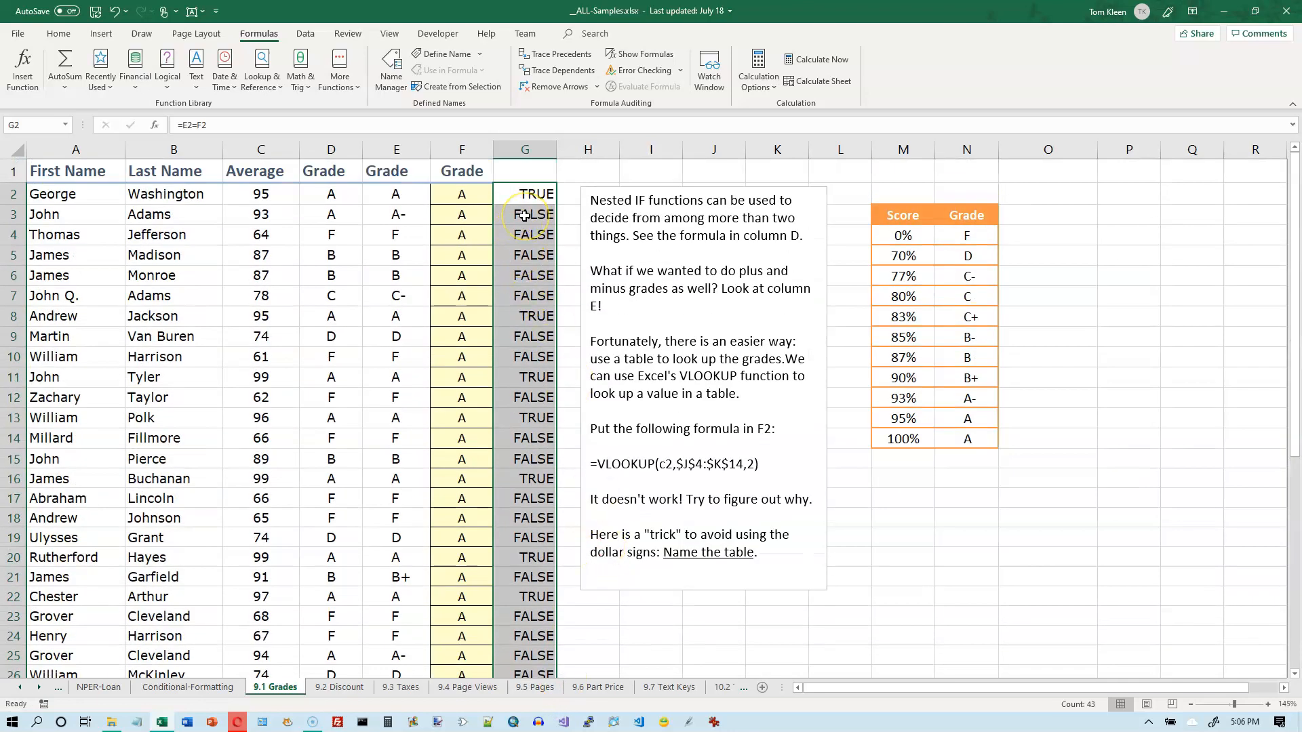
- Compare the grades in E3 and F3 with the check formula in G3, and inspect the average in C2
left_click(463, 217)
left_click(401, 219)
left_click(464, 216)
left_click(535, 214)
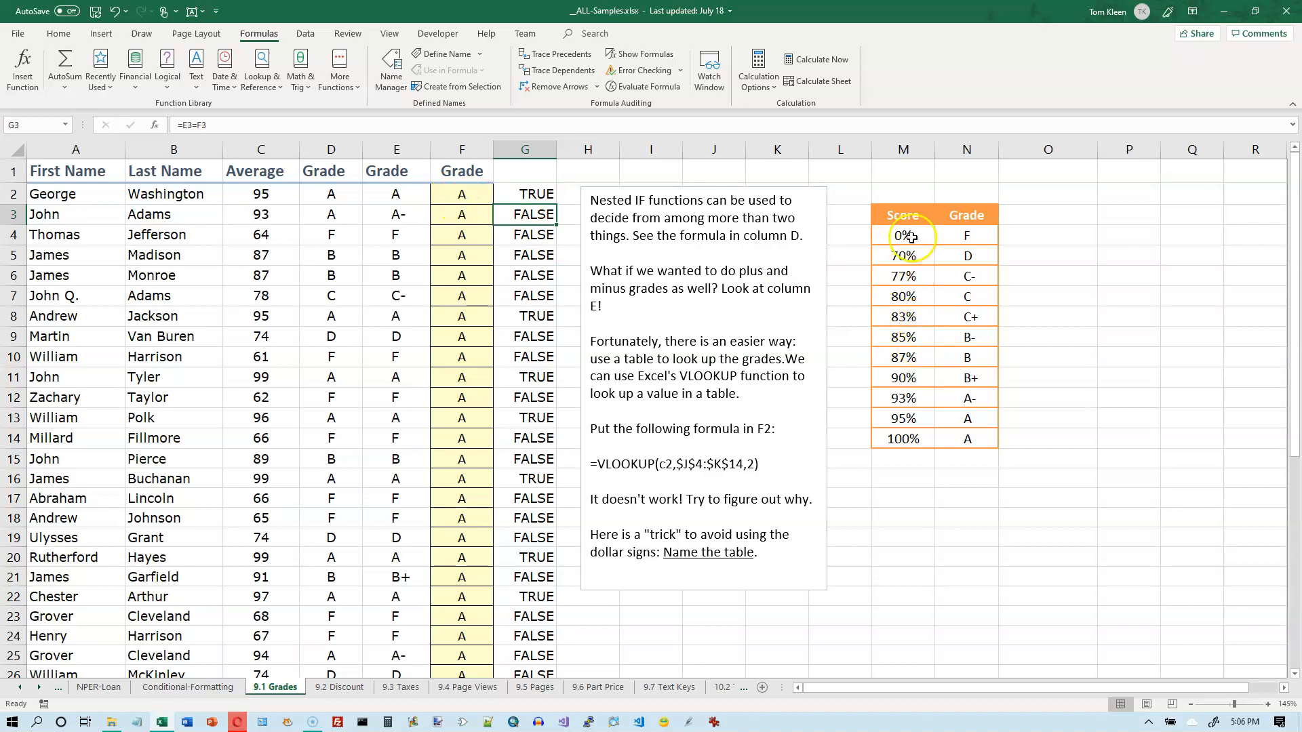
left_click(264, 193)
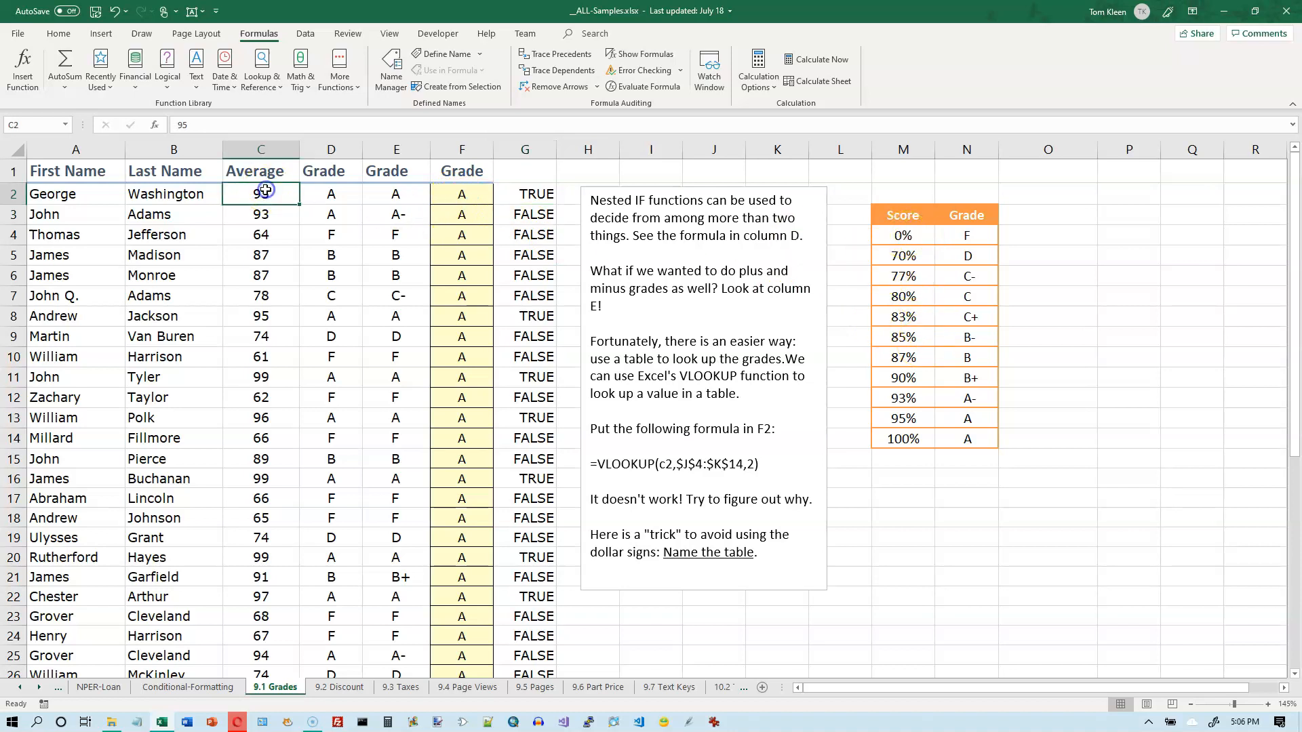
- Apply the comma number style to the table scores in M4:M14
left_click_drag(903, 235, 913, 441)
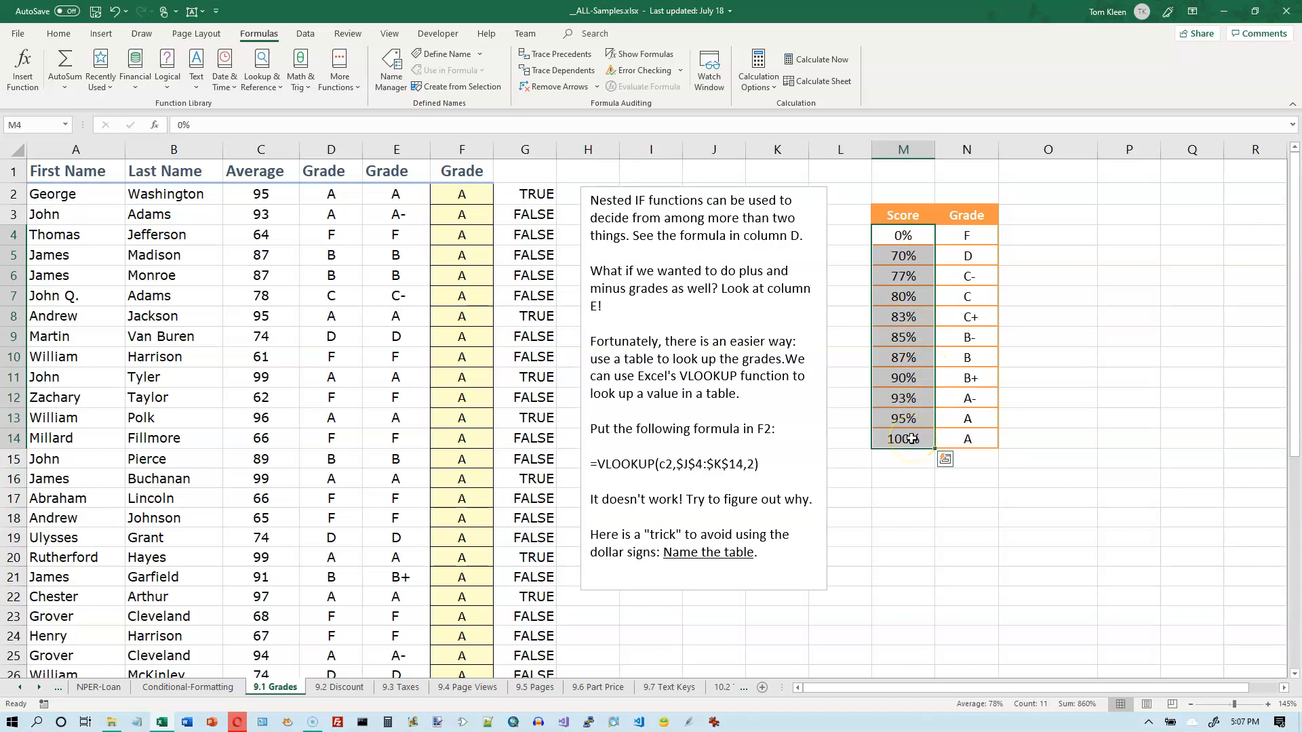
left_click(57, 35)
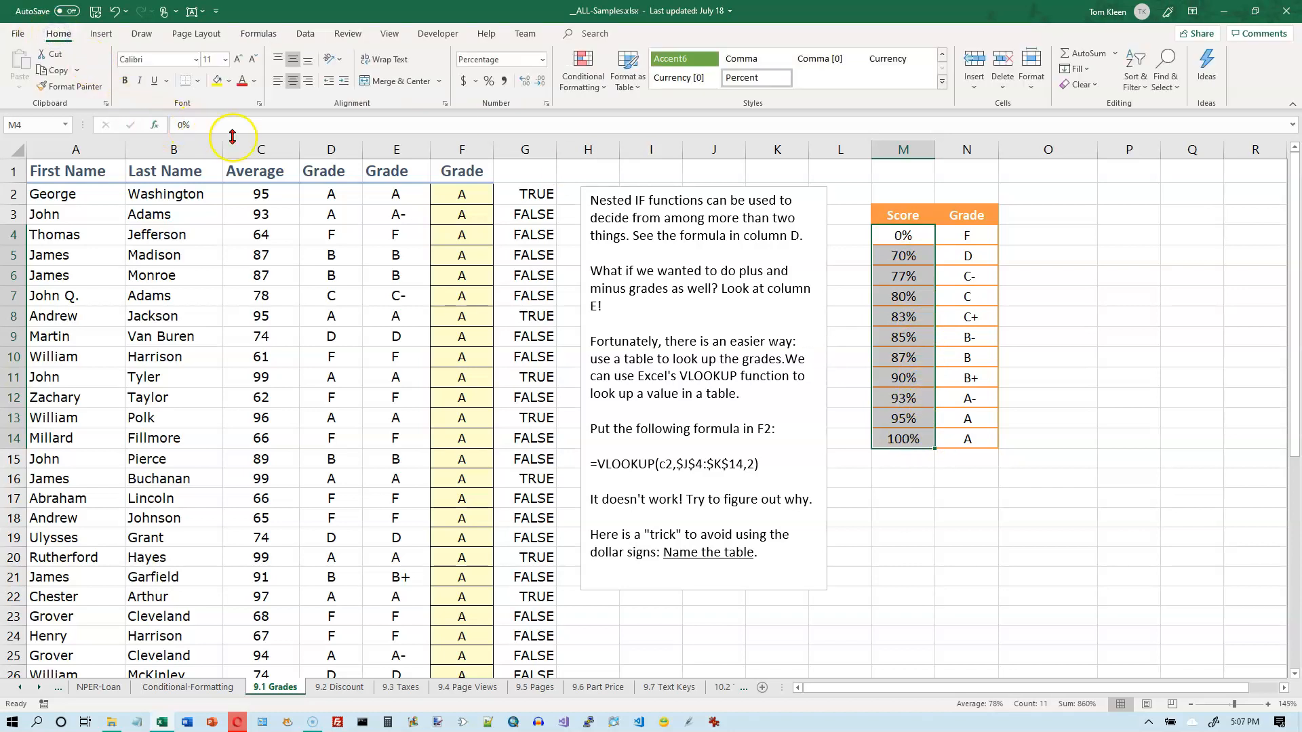
left_click(503, 81)
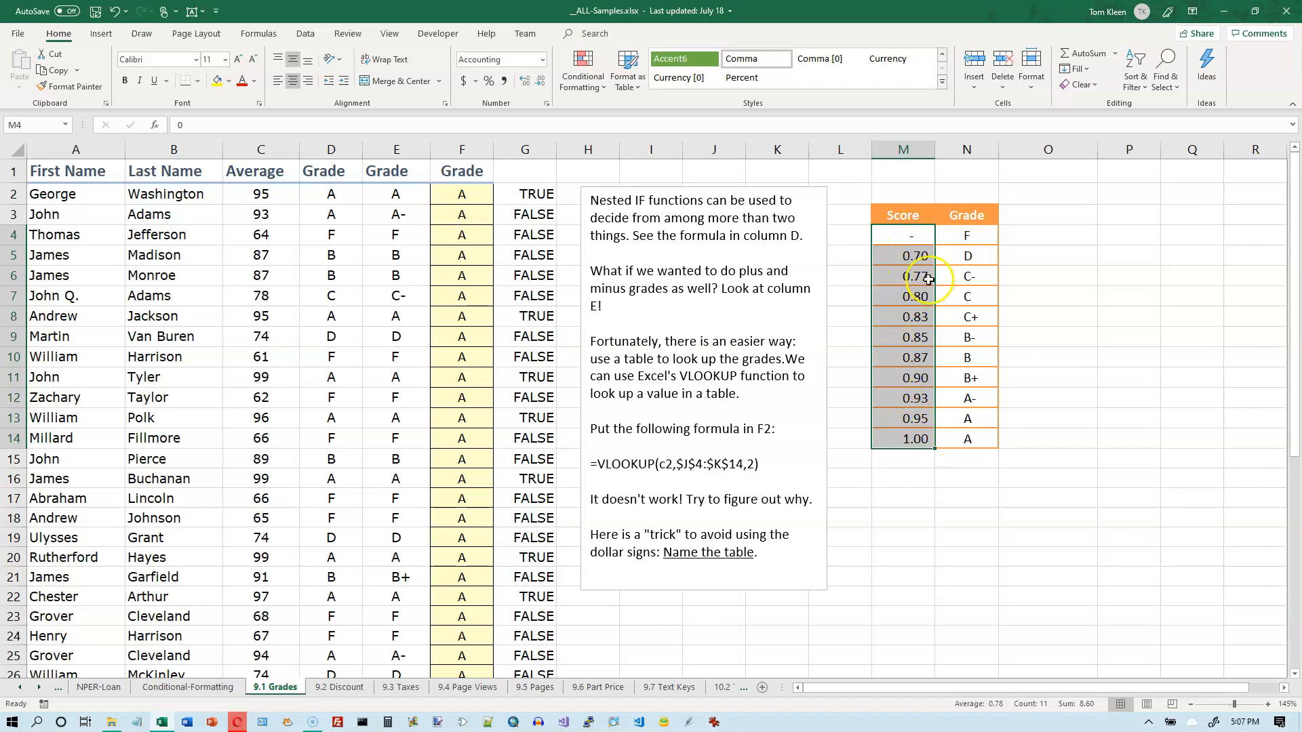
- Review the F2 VLOOKUP formula against the scores and grades in the lookup table M4:N14
left_click(458, 195)
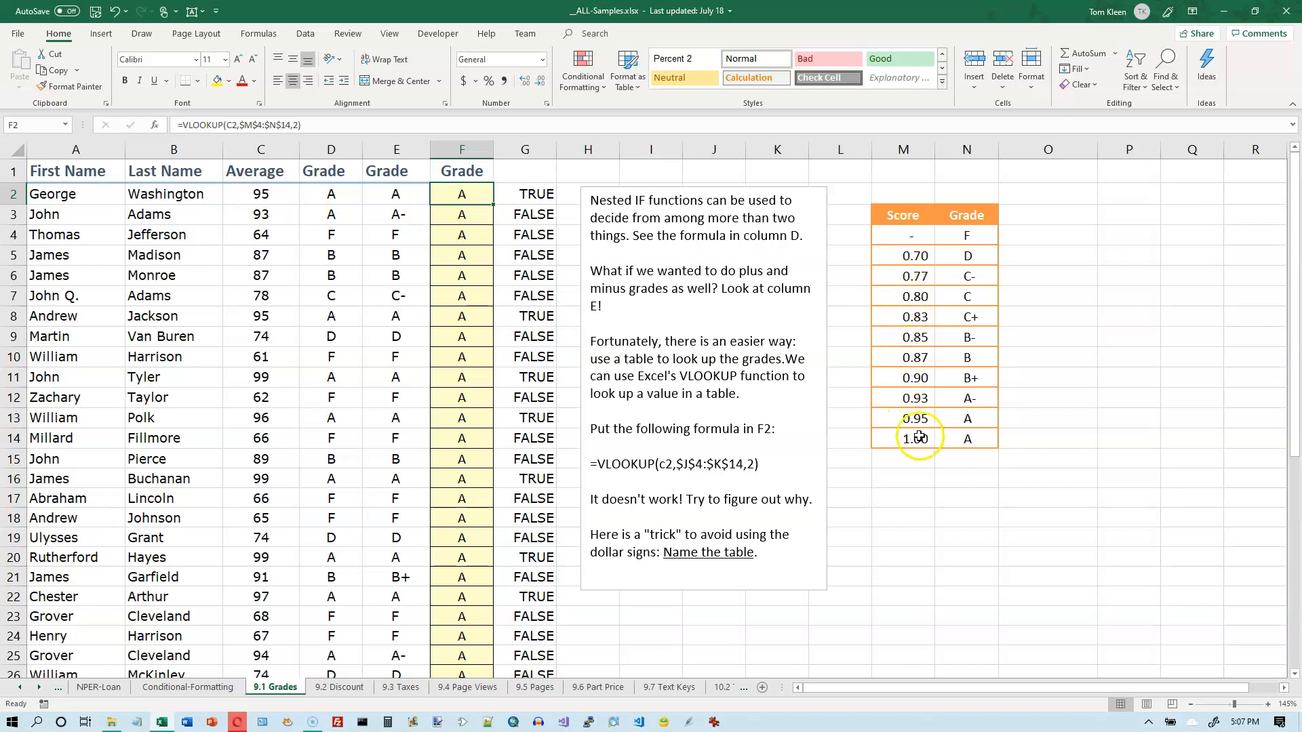
left_click(974, 441)
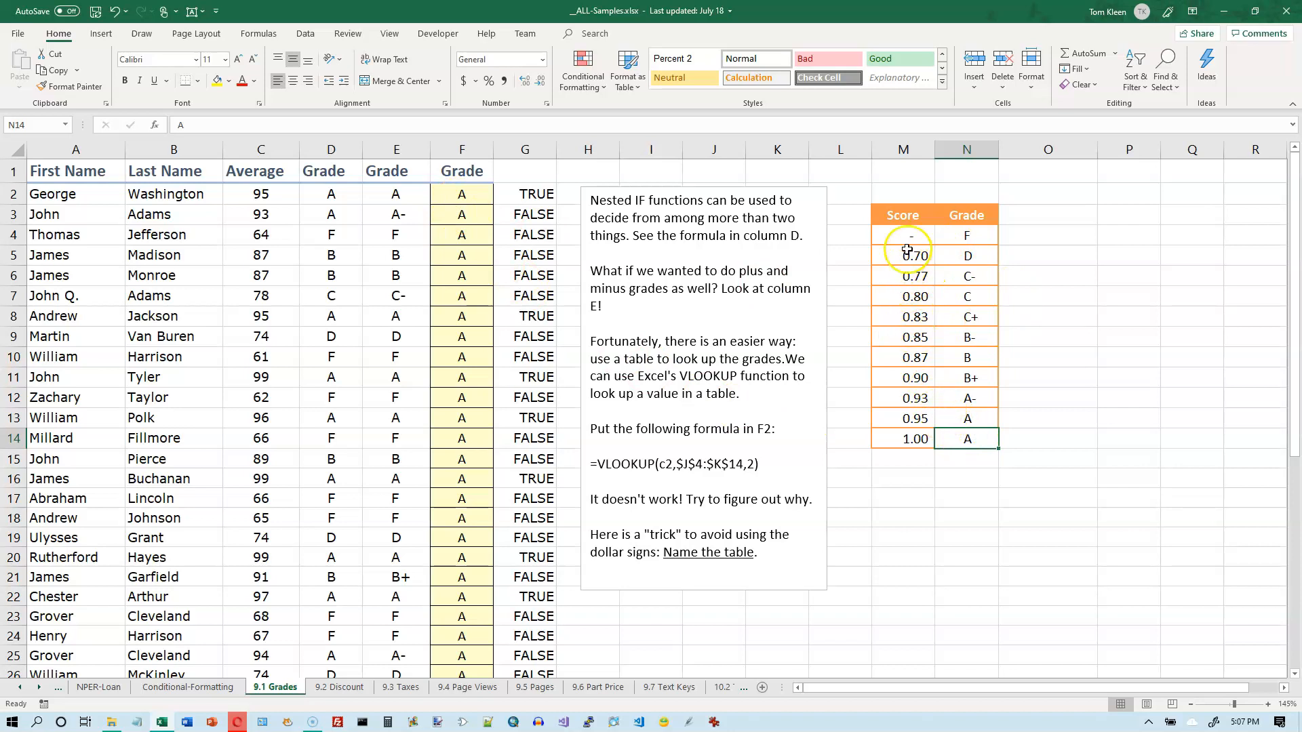
left_click_drag(909, 235, 924, 448)
left_click_drag(910, 237, 970, 440)
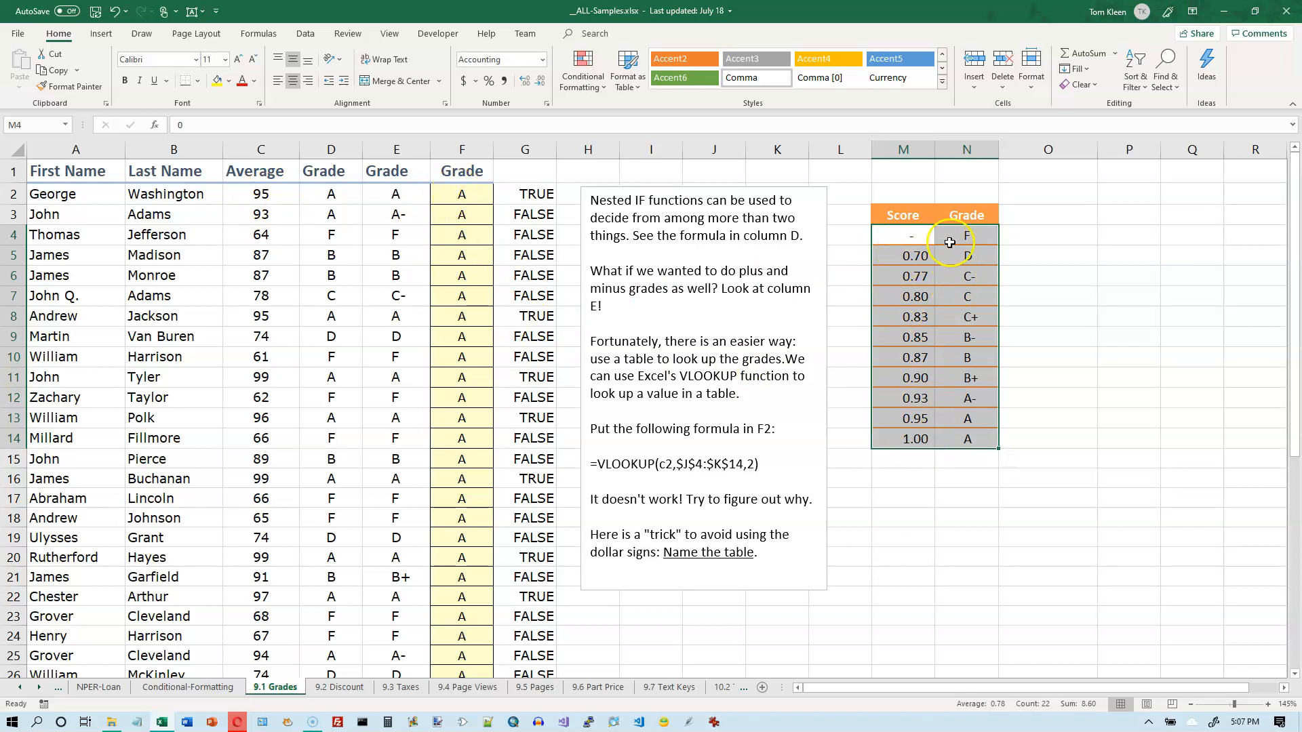
- Move the instructions text box clear of the cells beside the score table and fill the formula =M4*100 from O4 down through O14
left_click(720, 187)
left_click_drag(719, 187, 1183, 472)
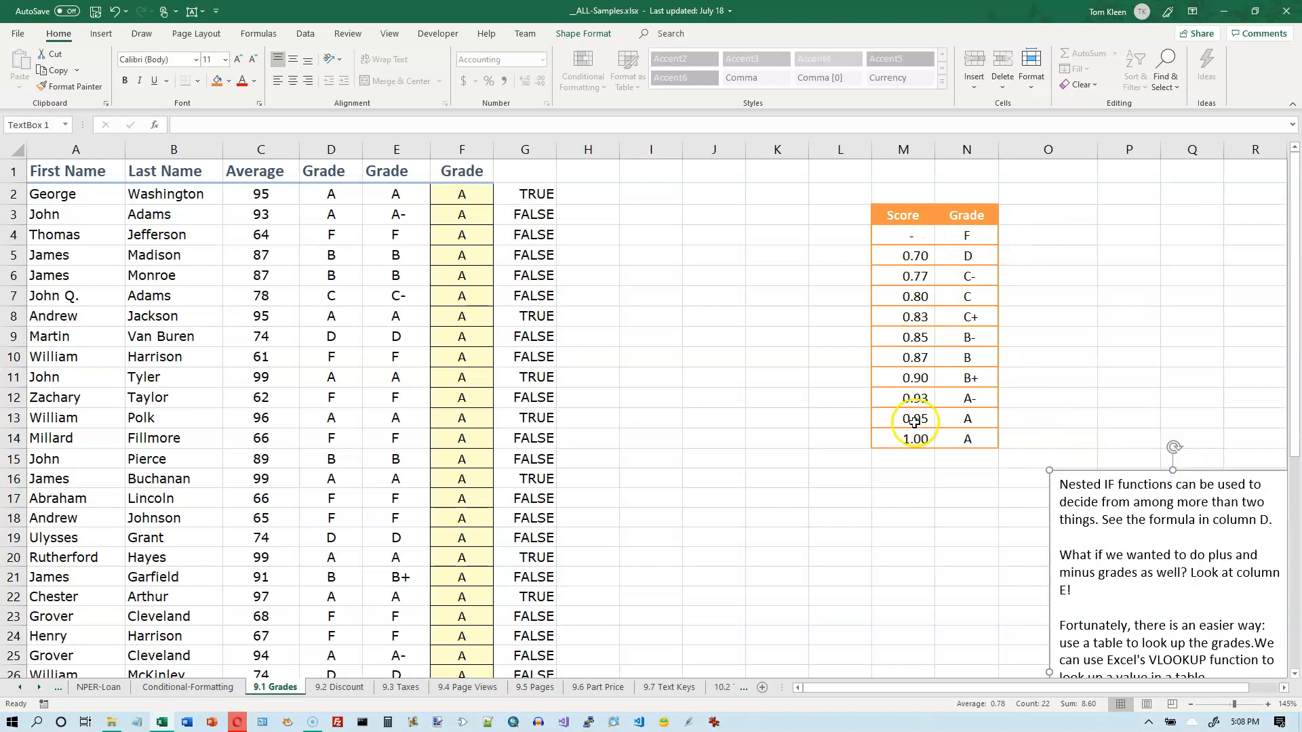
left_click(1049, 239)
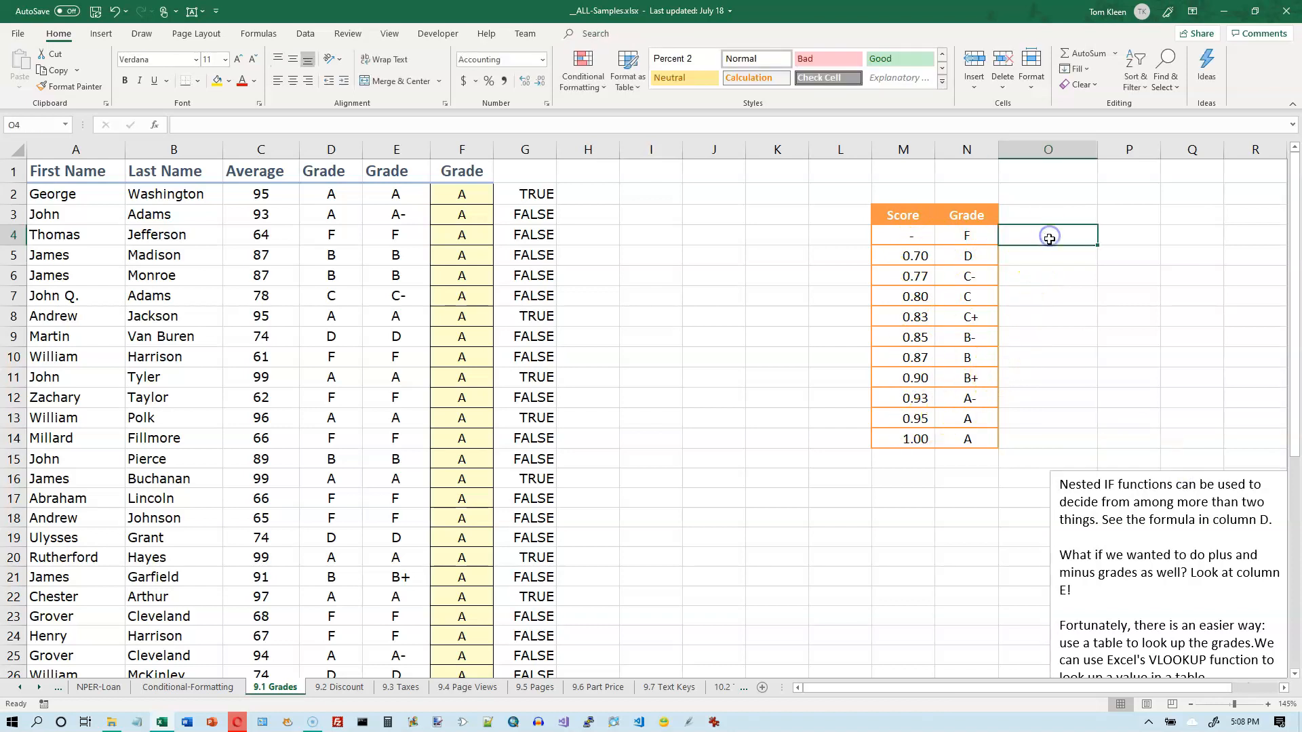
type("=")
key("Left")
key("Left")
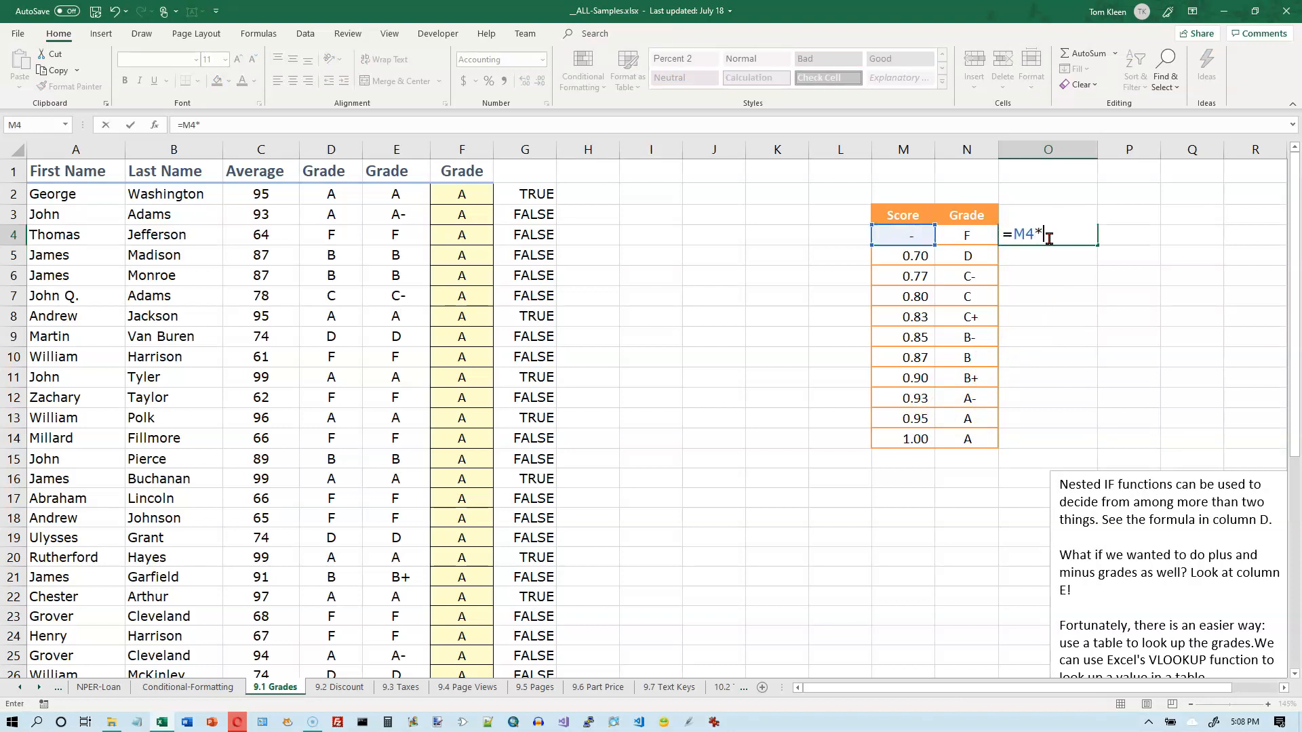
key("Return")
left_click(1049, 239)
left_click_drag(1097, 247, 1099, 452)
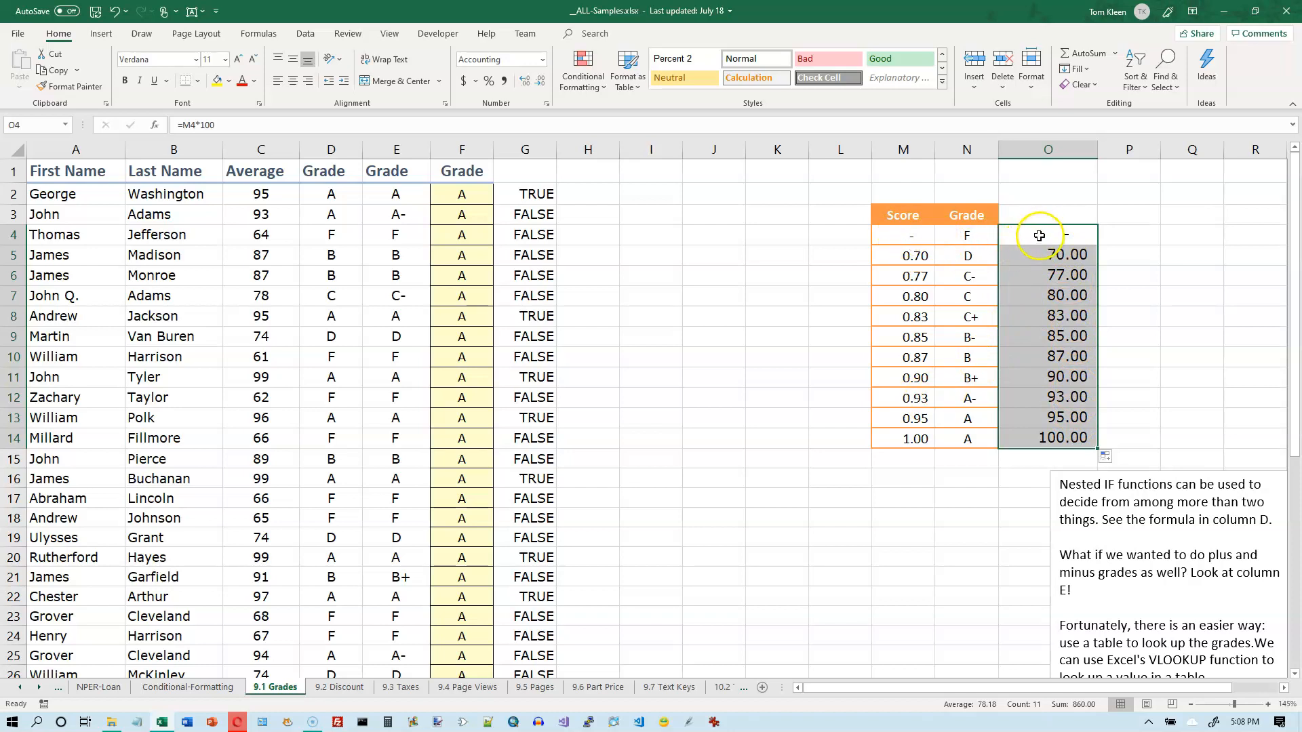
- Try to replace the scores in M4:M14 with an ordinary paste of the copied O4:O14 cells
key("ctrl+c")
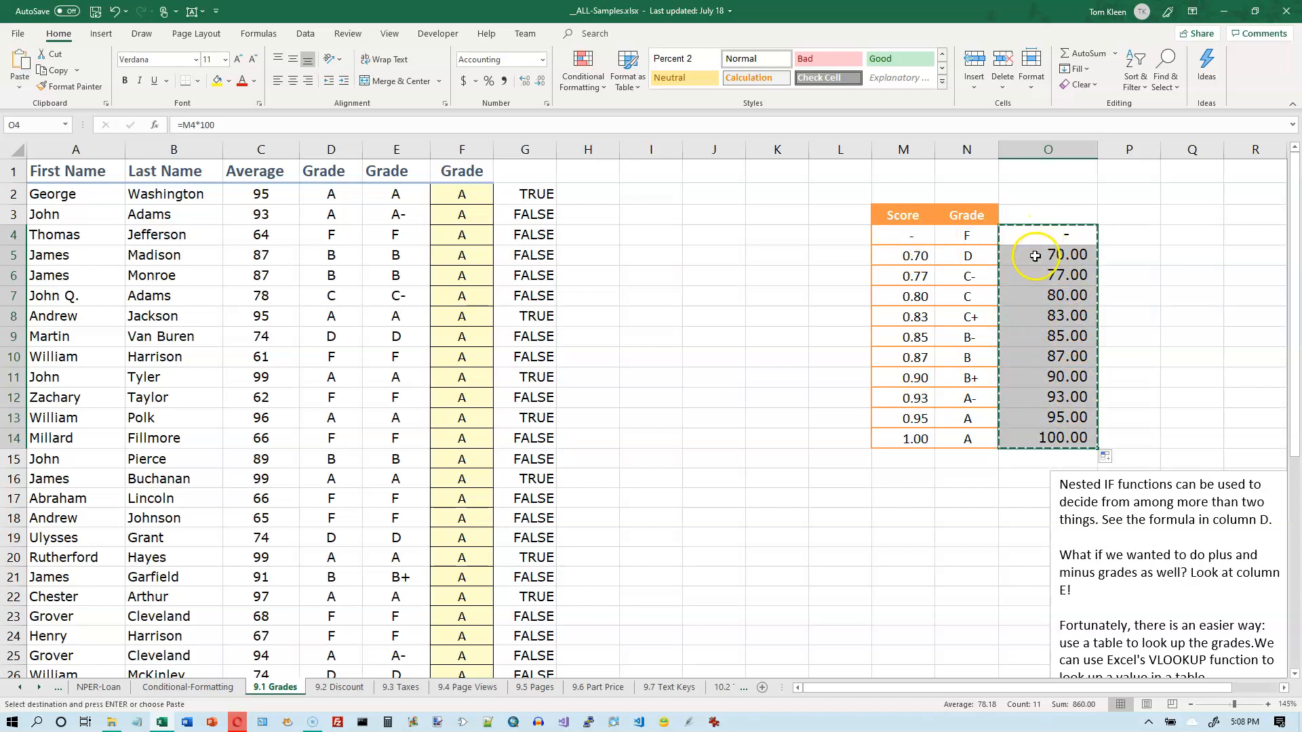
left_click(913, 234)
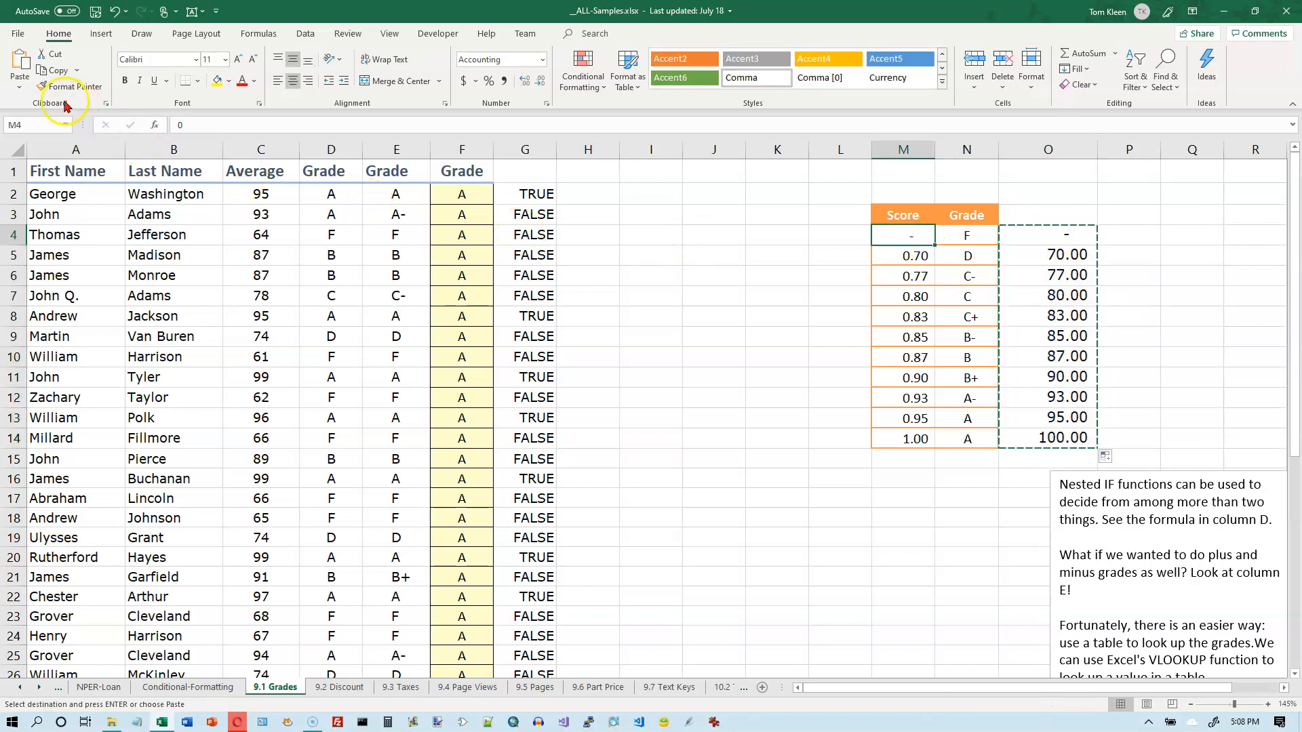
left_click(23, 87)
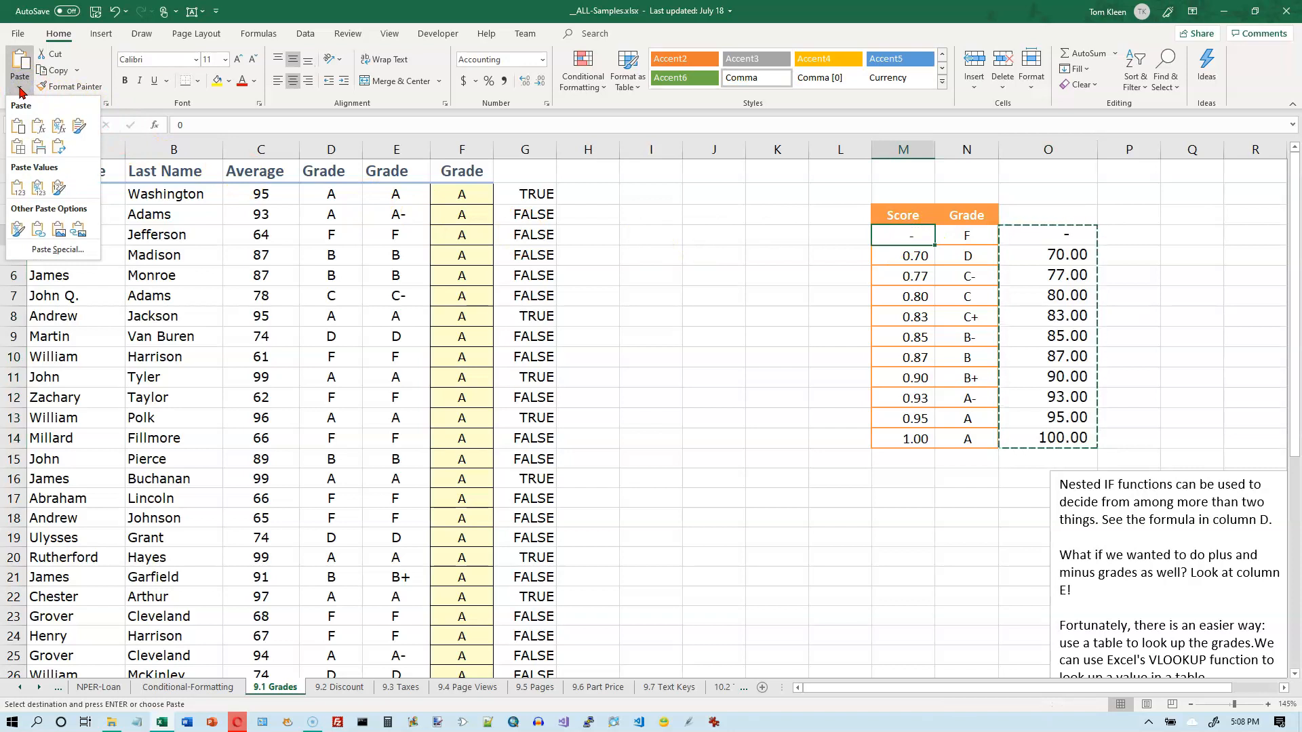
left_click(17, 123)
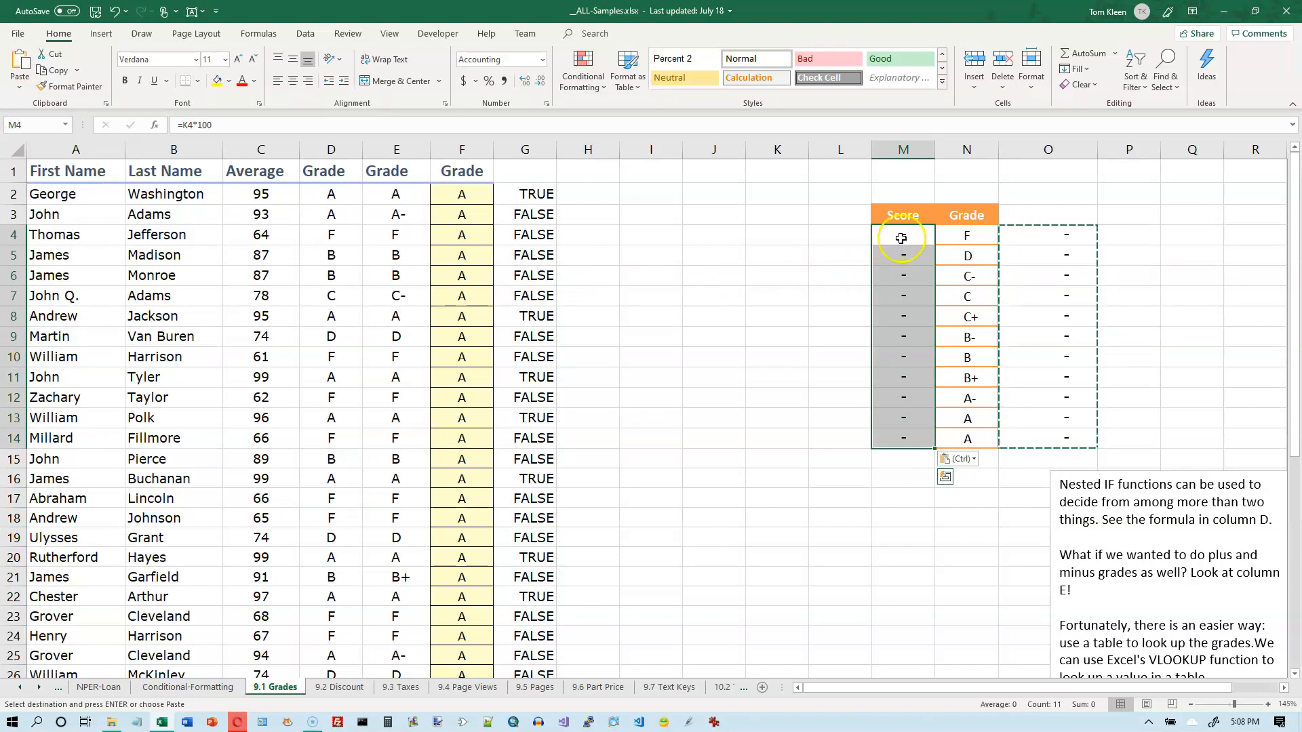
key("Escape")
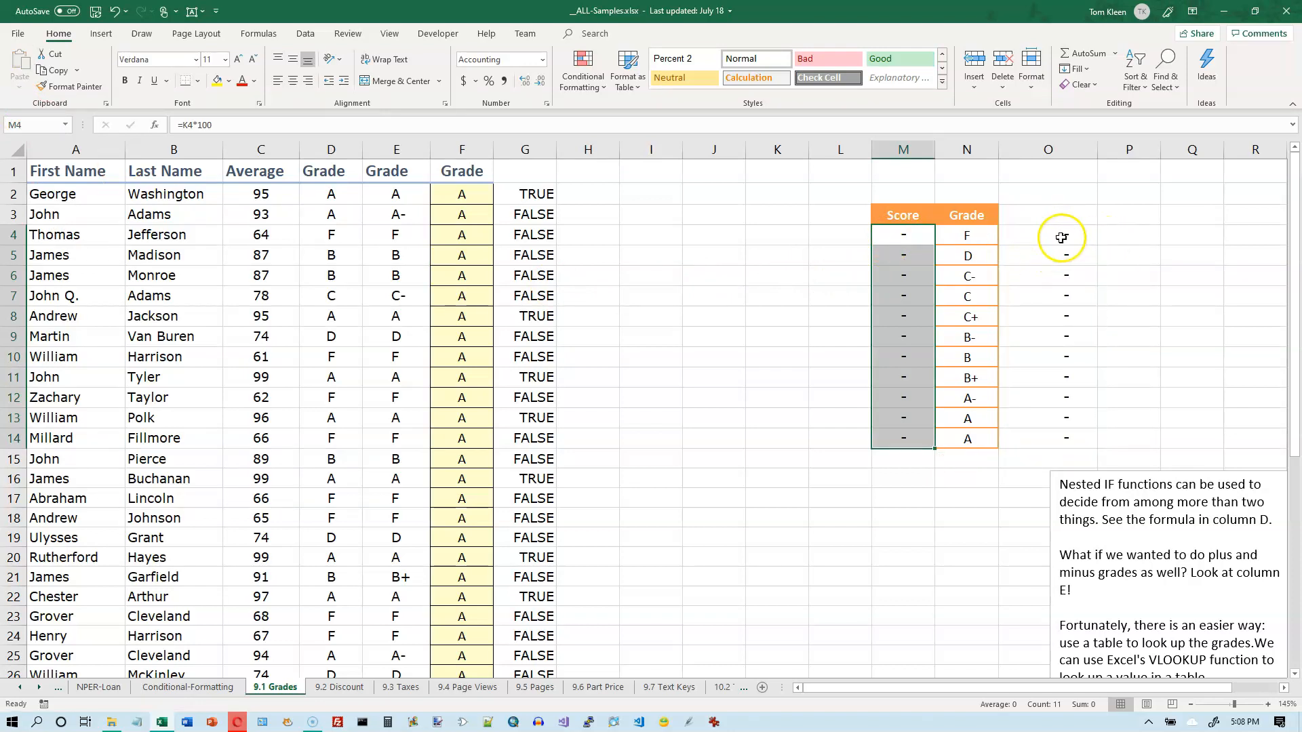
- Inspect the formulas in O4 and M4 to see which cells they reference
left_click(1058, 236)
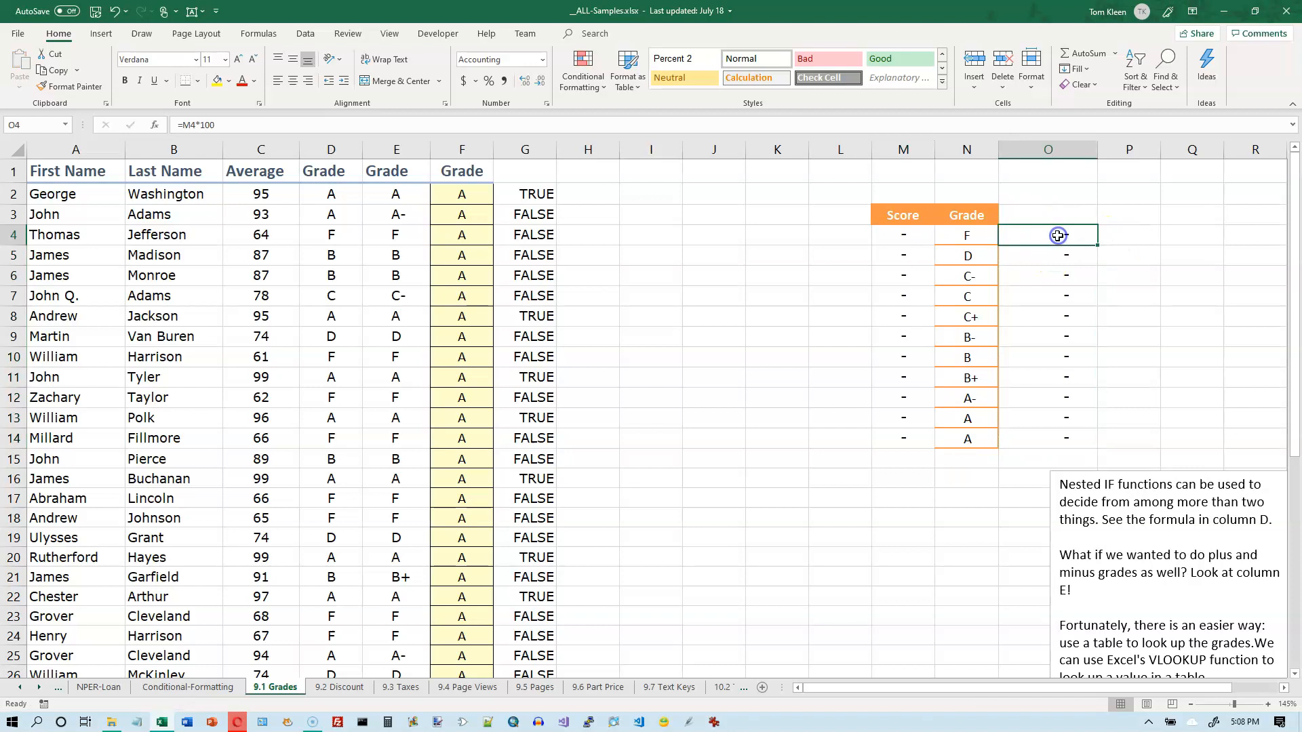
double_click(1058, 235)
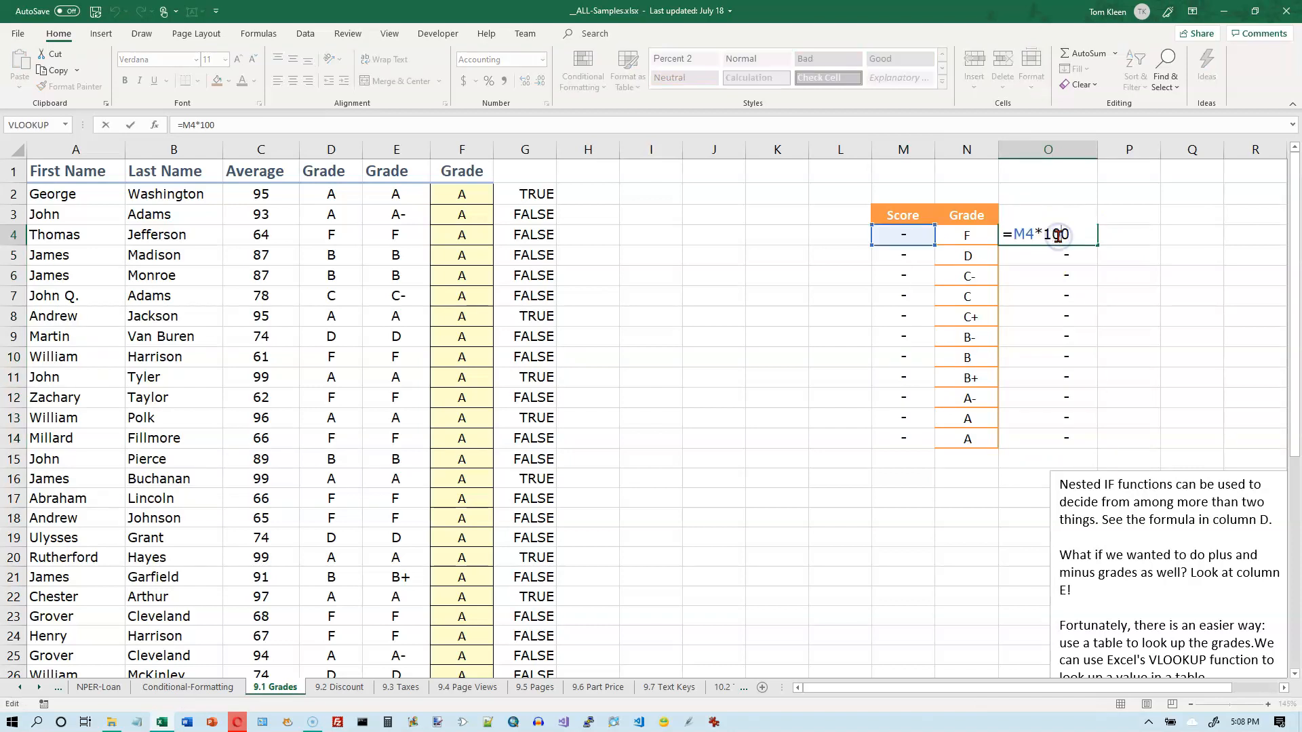
key("Escape")
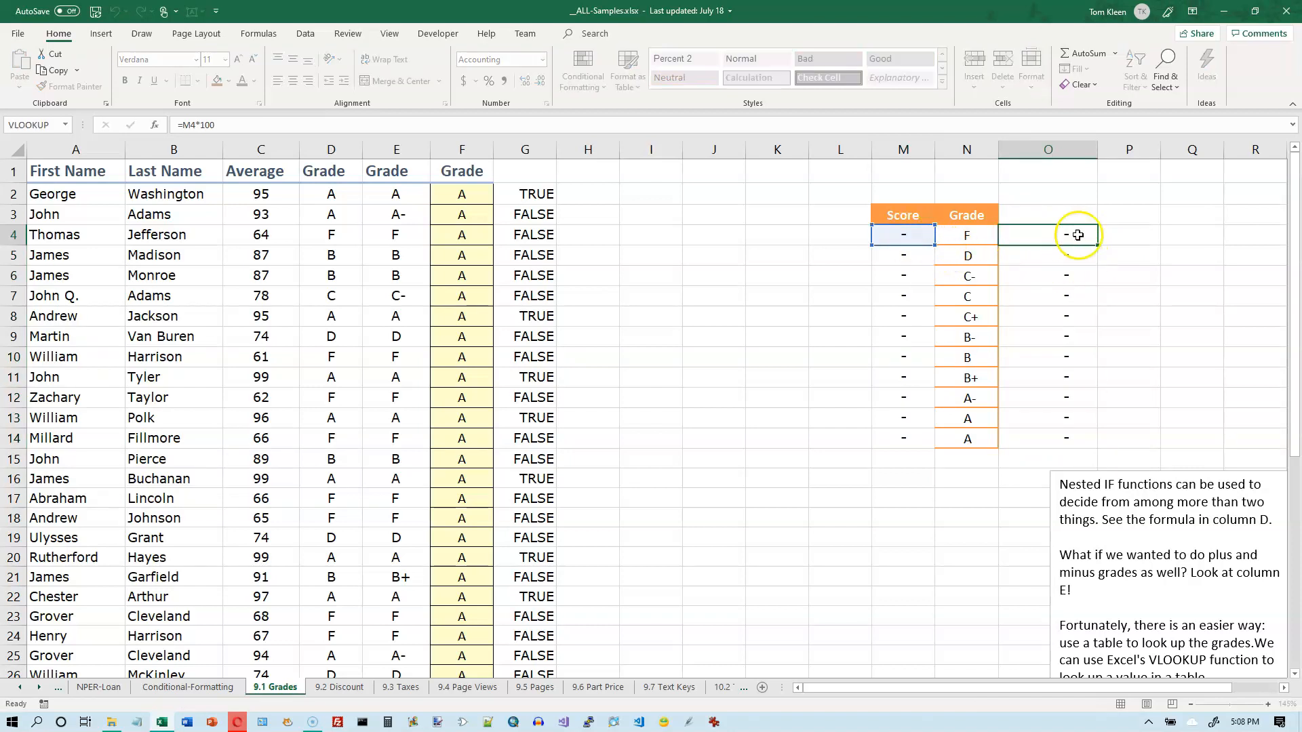
double_click(908, 238)
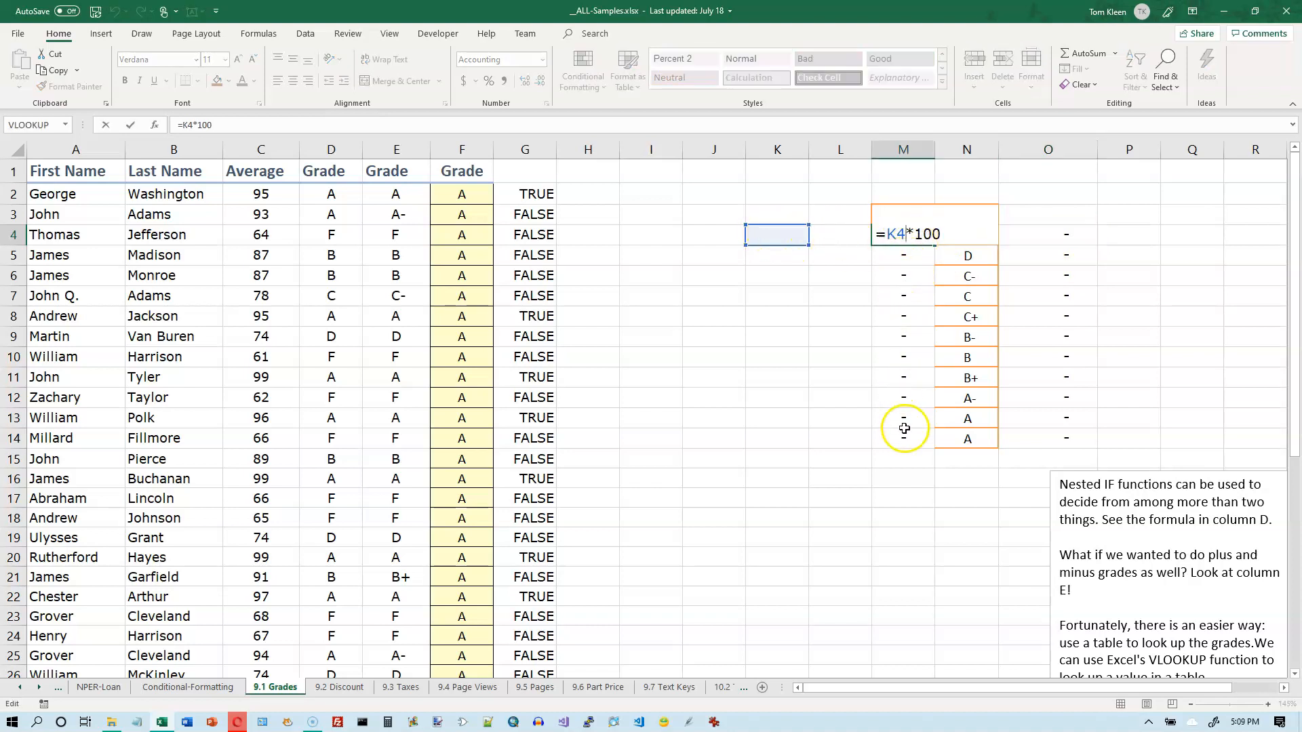
key("Escape")
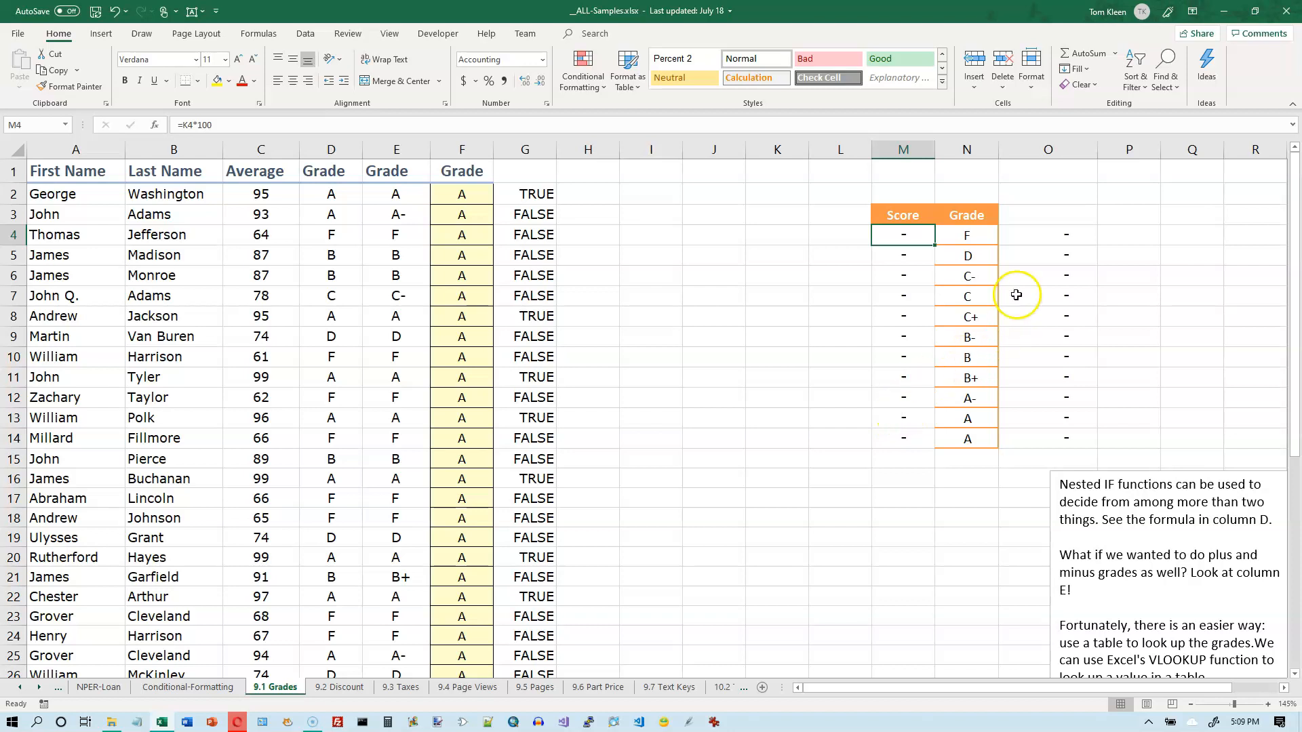
left_click(1043, 234)
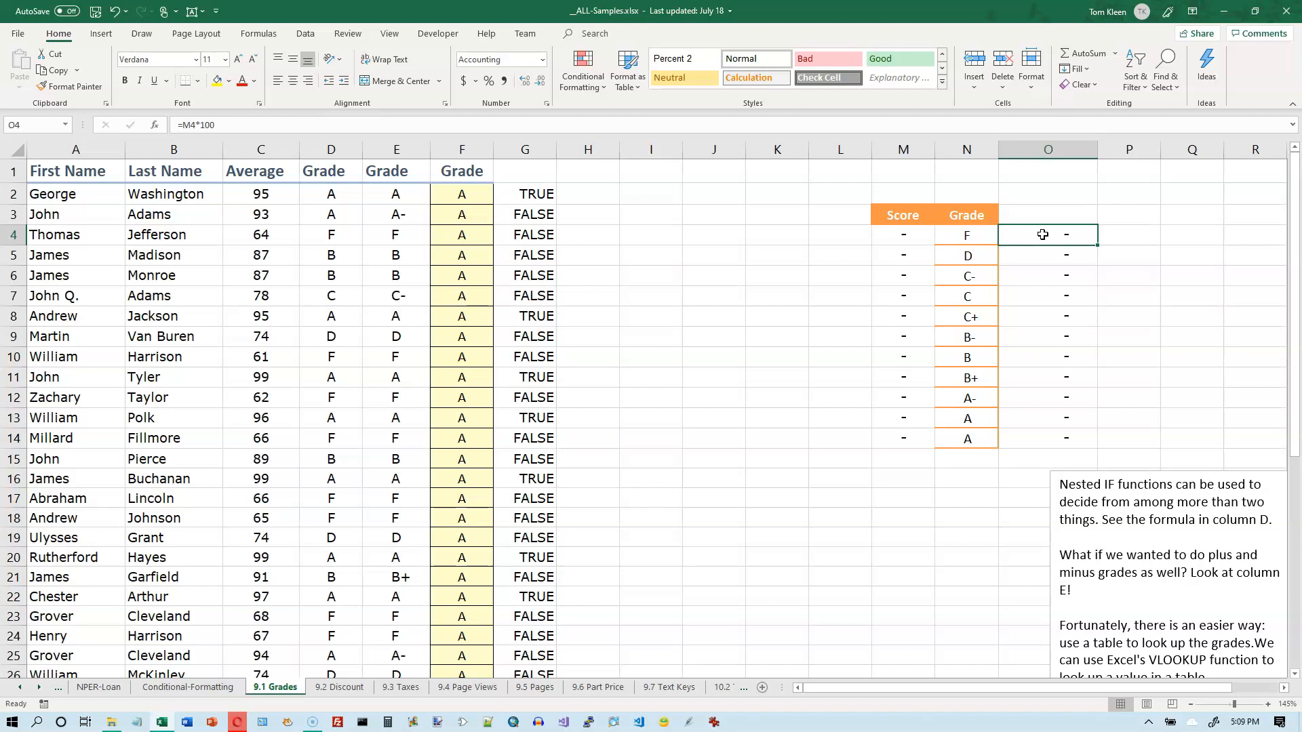
double_click(910, 235)
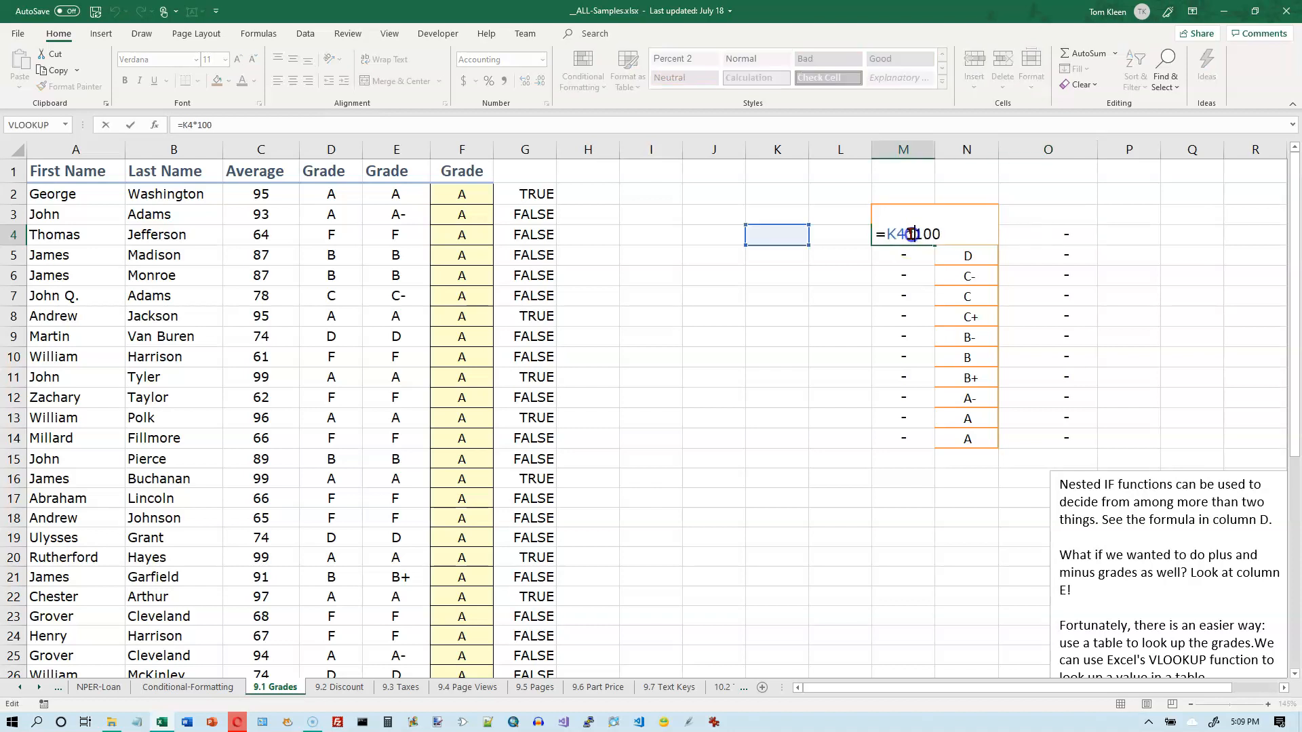
key("Escape")
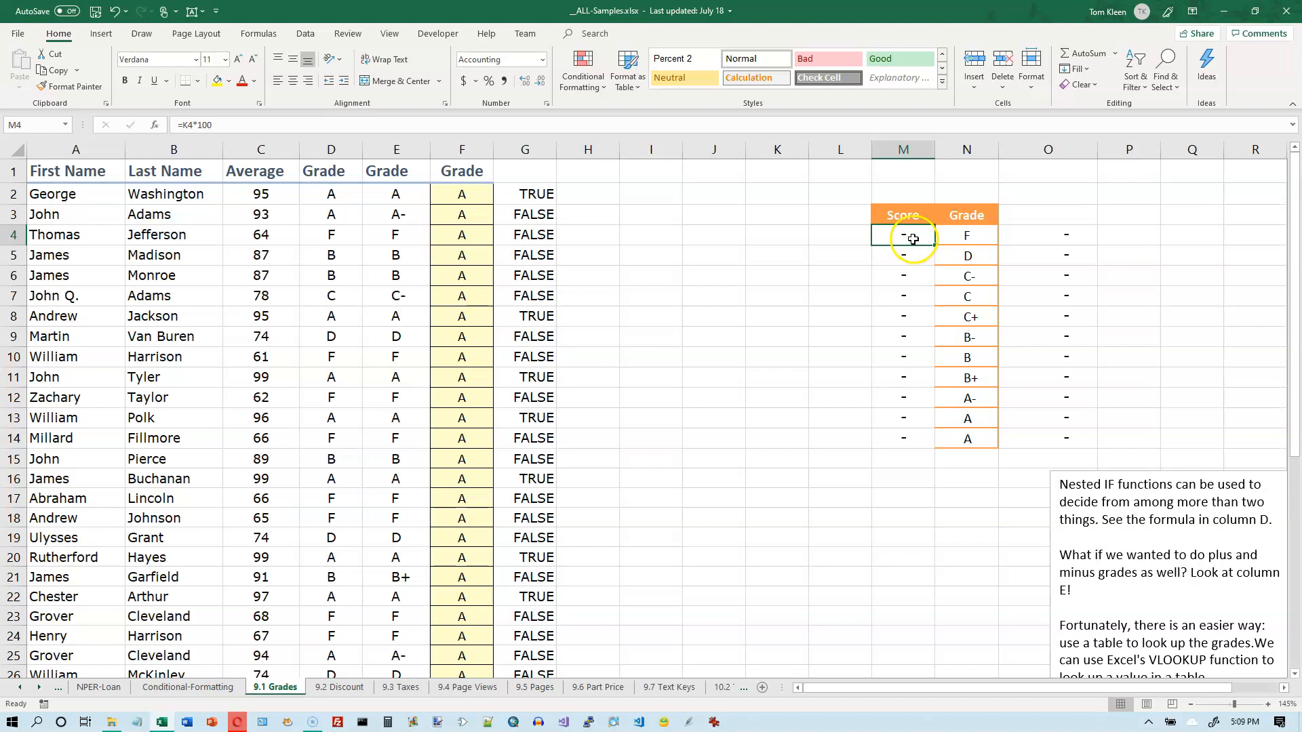
- Undo the paste over the scores and convert the formulas in O4:O14 to plain values
left_click(115, 11)
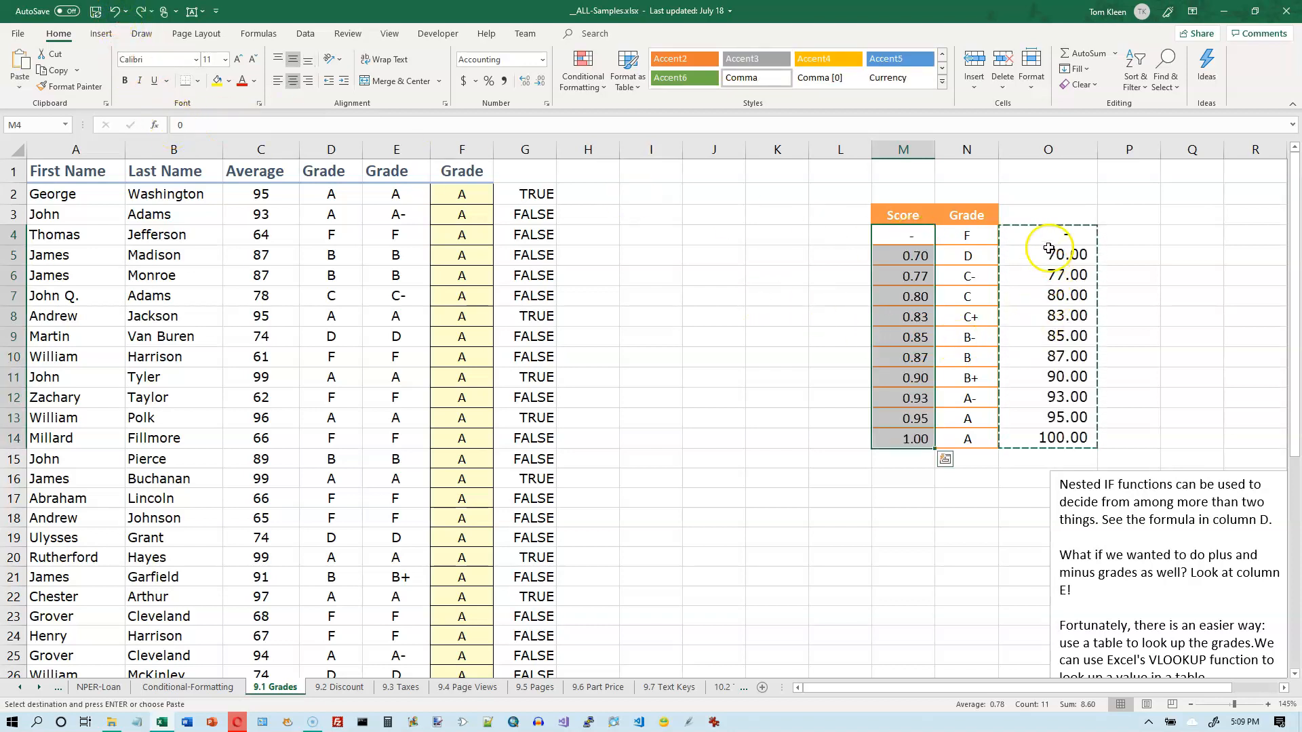
left_click_drag(1050, 236, 1056, 437)
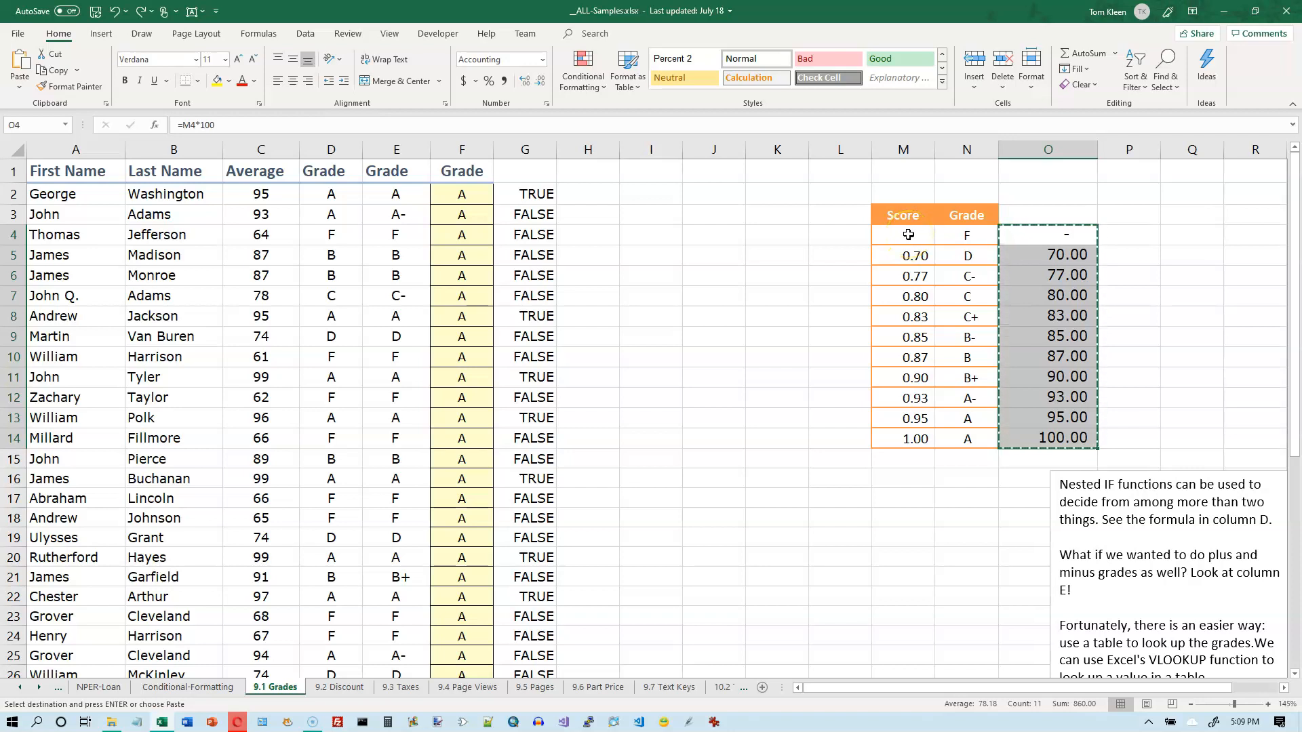
left_click(19, 87)
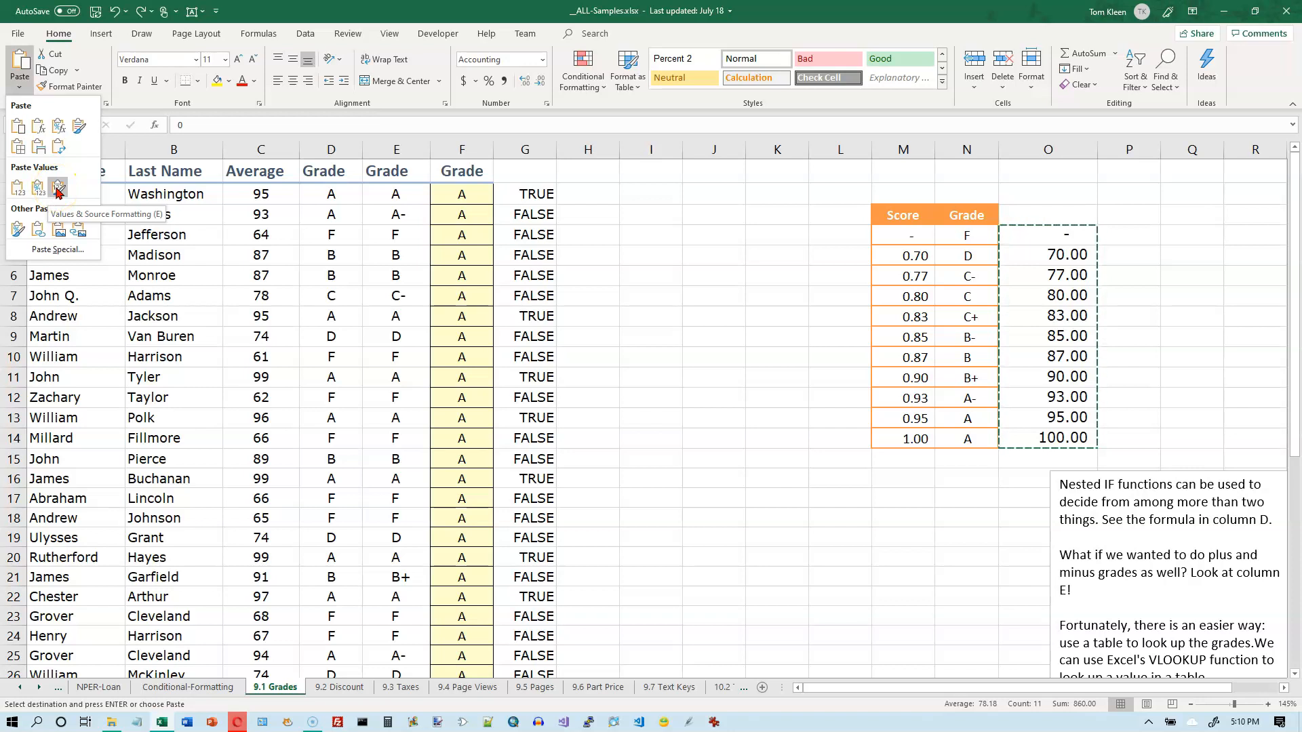
left_click(18, 189)
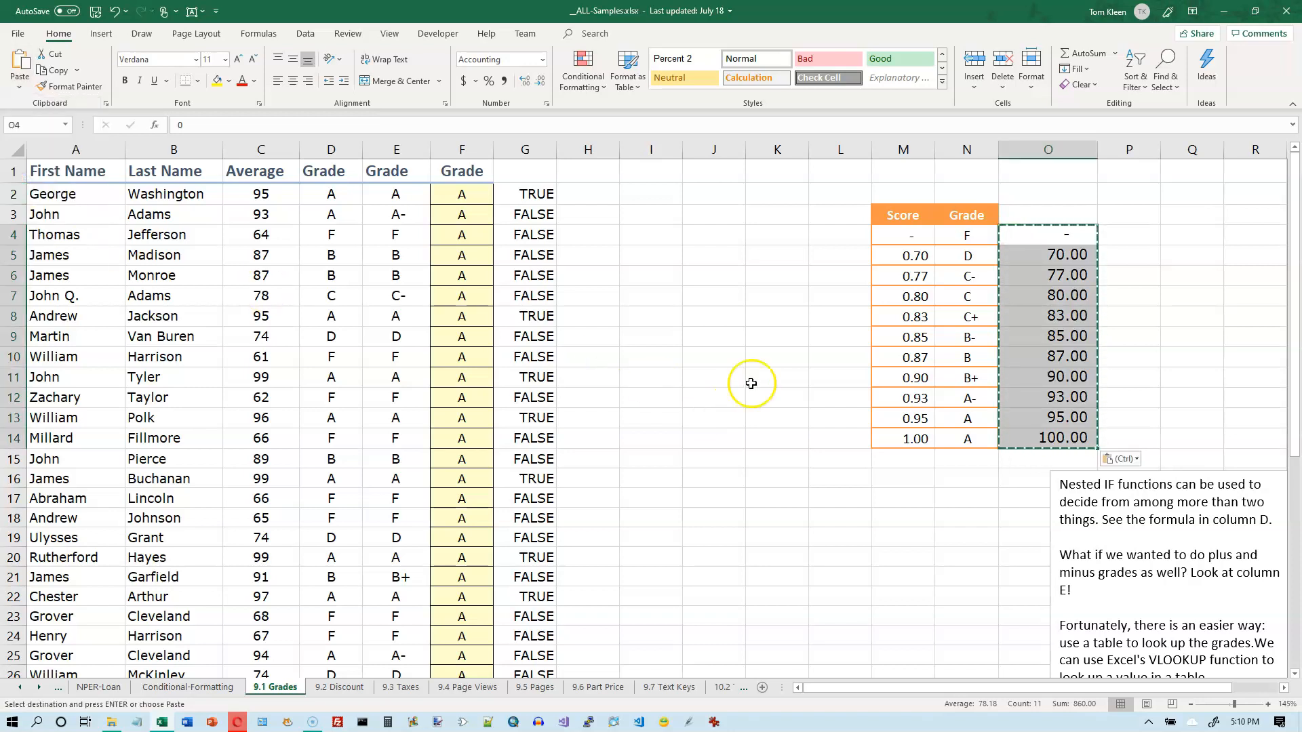
- Paste only the values of O4:O14 over the scores in M4:M14 and clear the contents of column O
left_click_drag(1045, 243, 1038, 435)
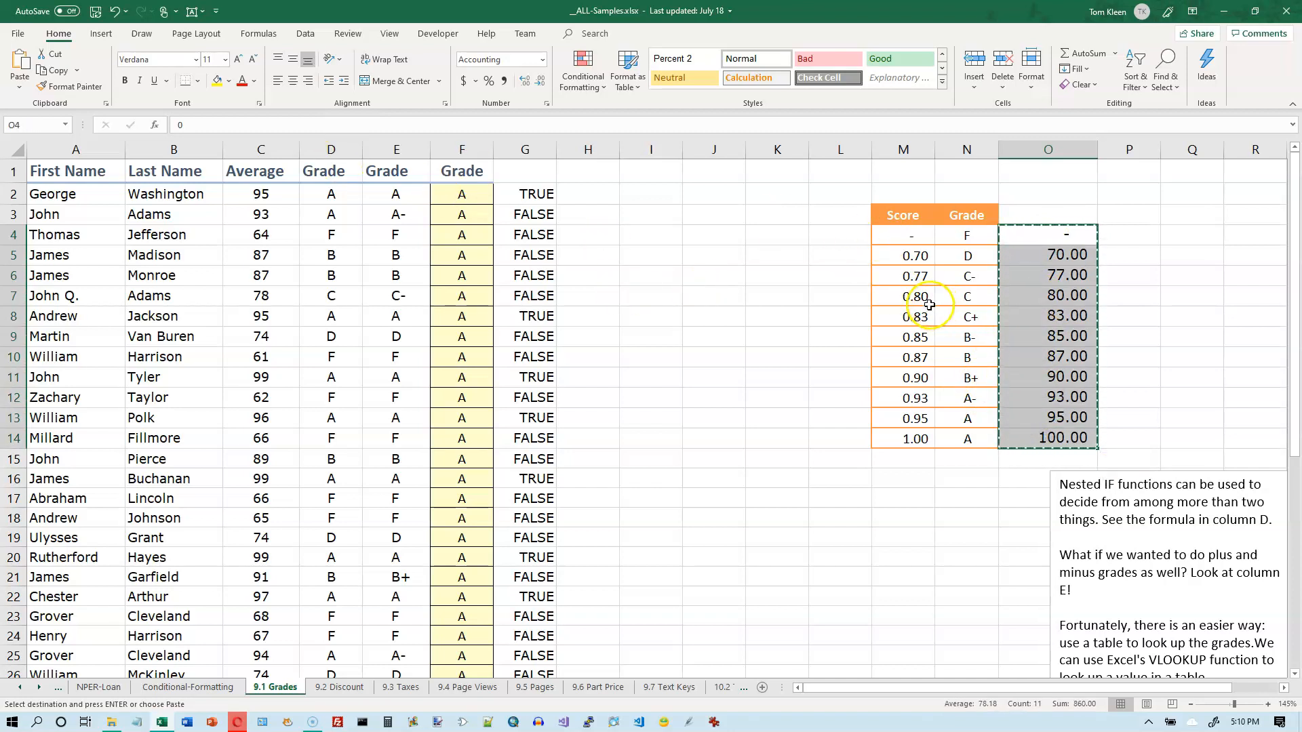
left_click(905, 235)
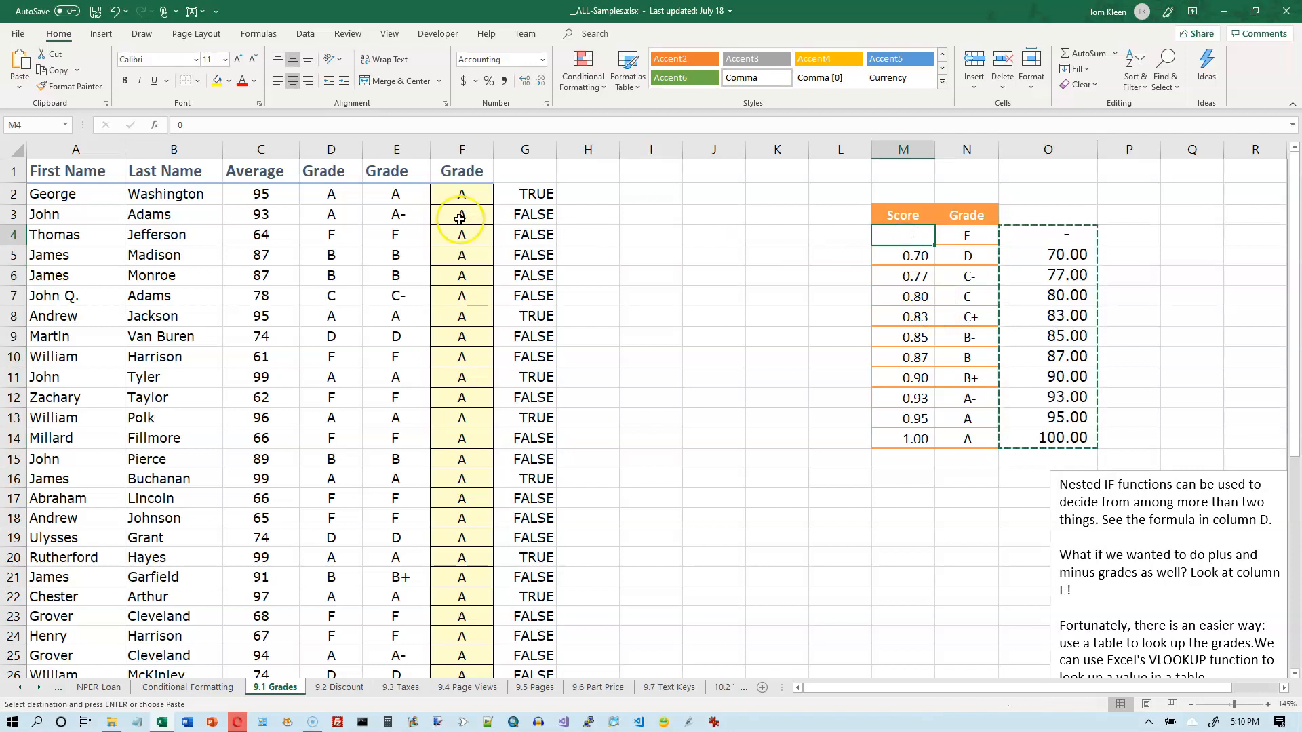
left_click(20, 86)
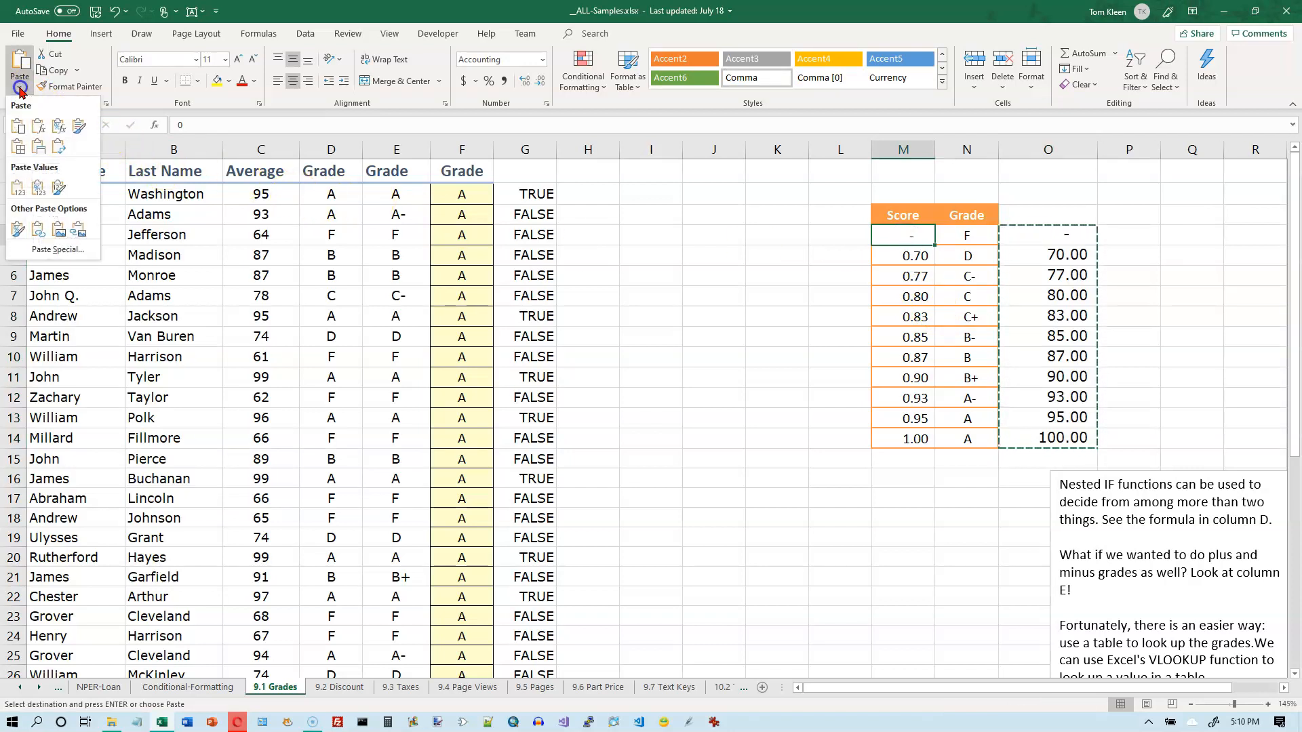
left_click(17, 187)
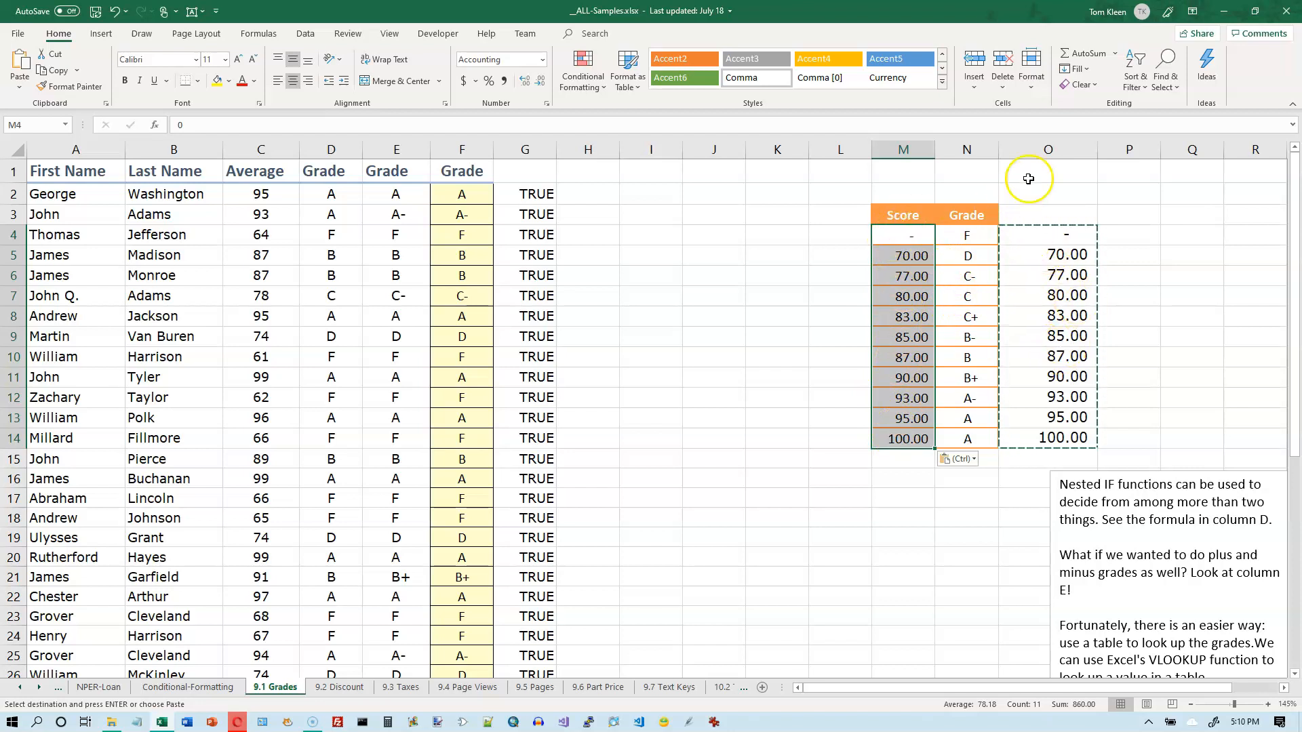
left_click(1043, 148)
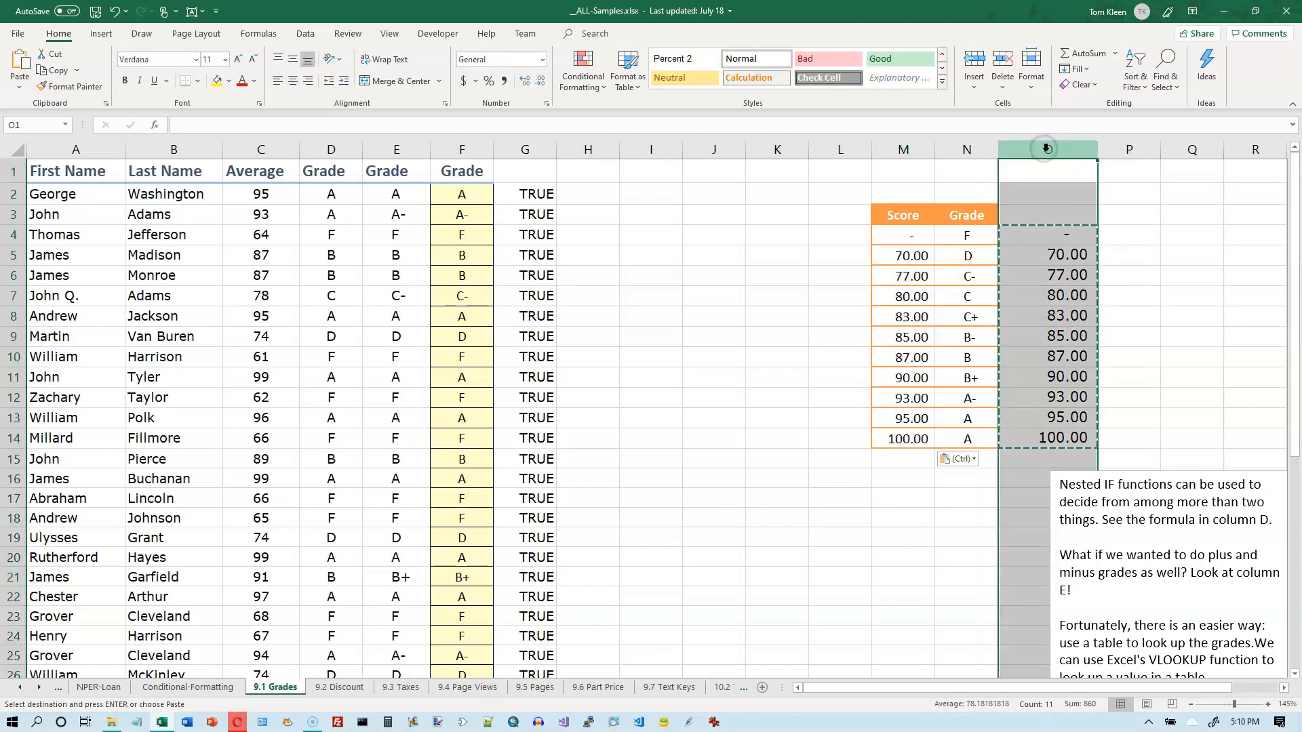
key("Delete")
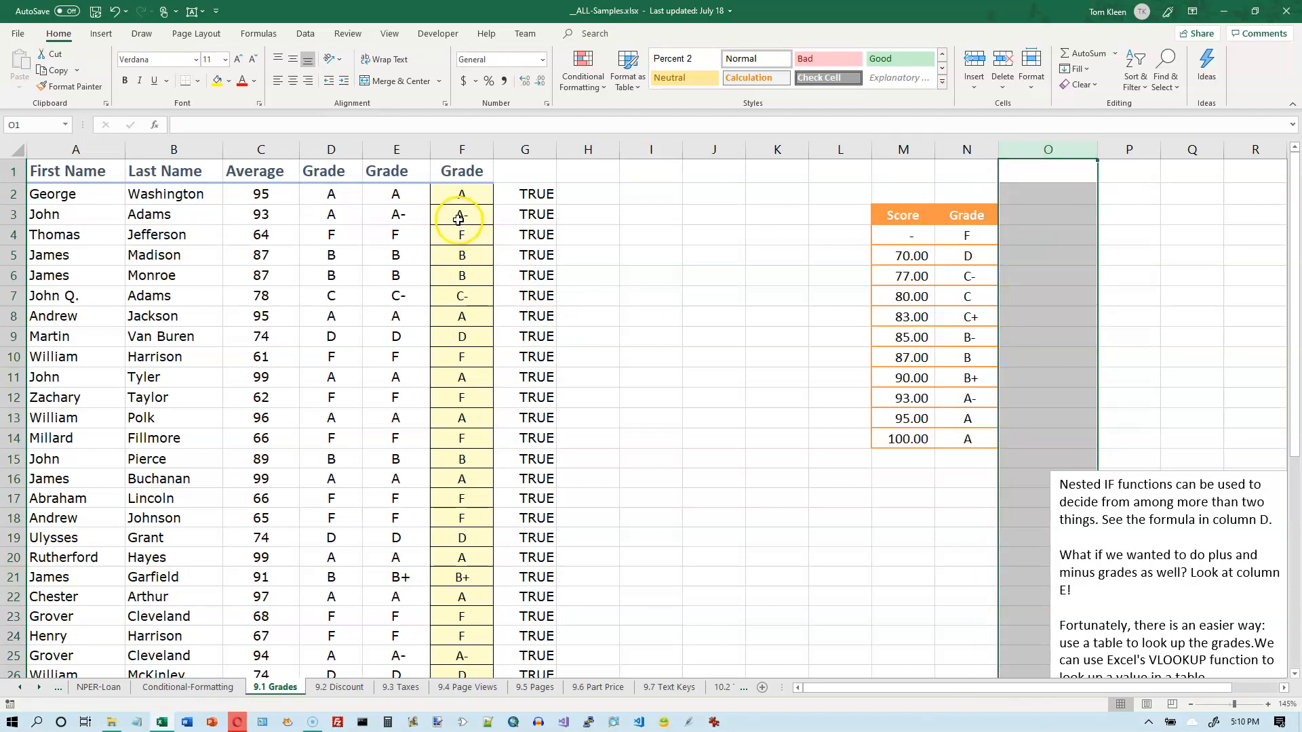
- Inspect the VLOOKUP formula in F2 and check the column G comparison results down the whole list
double_click(474, 195)
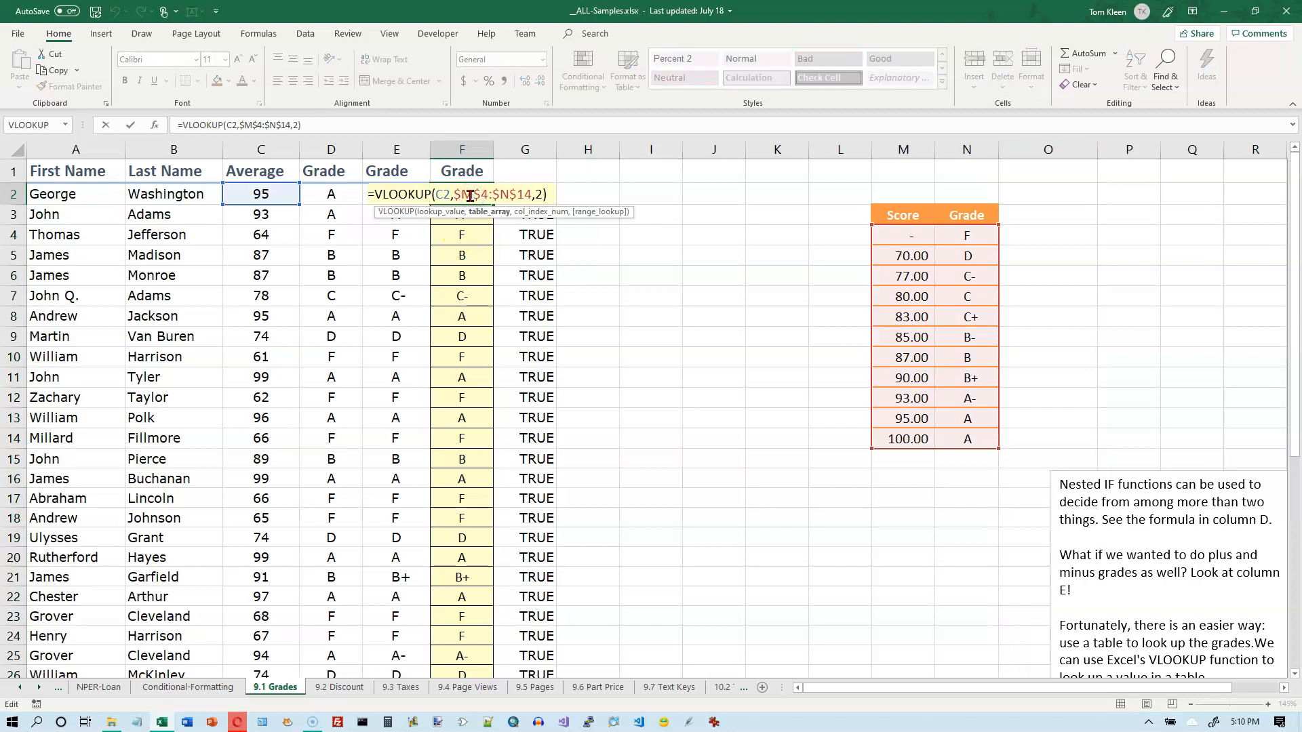
key("Escape")
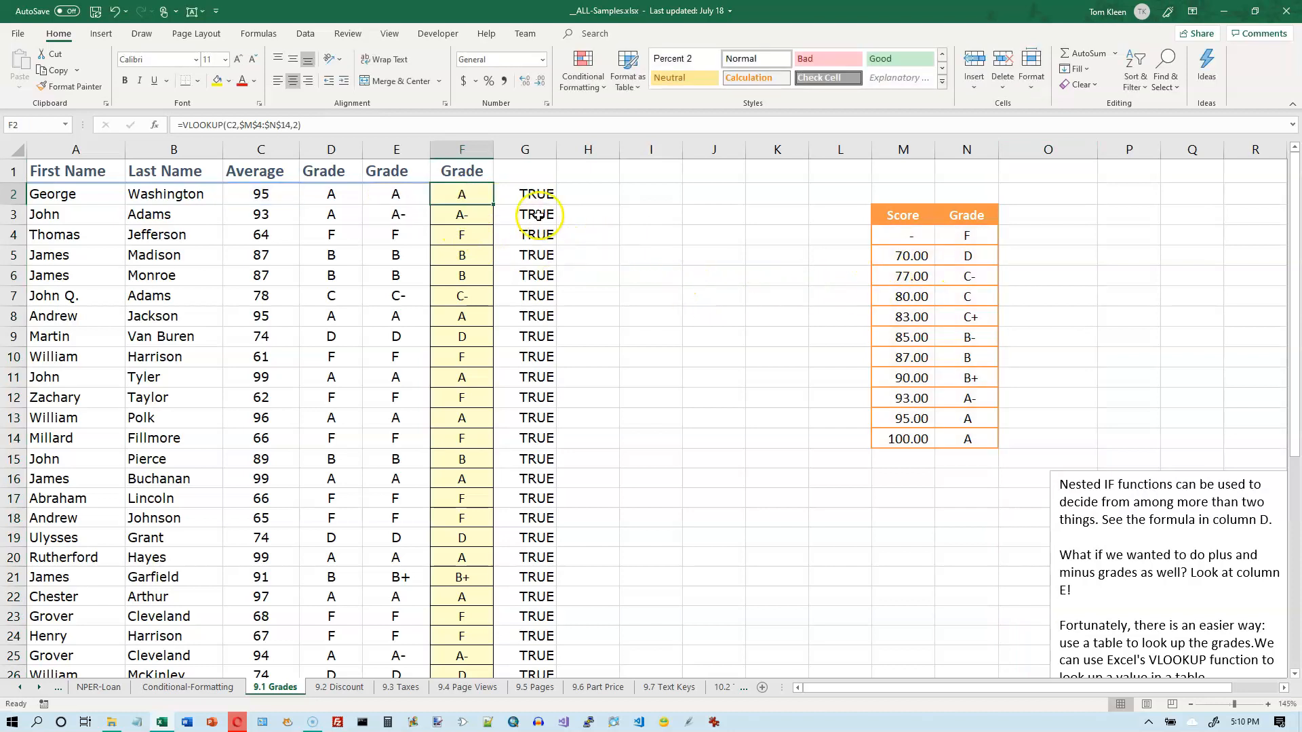
scroll(517, 570, "down", 9)
scroll(516, 570, "up", 6)
scroll(516, 570, "up", 3)
left_click(487, 194)
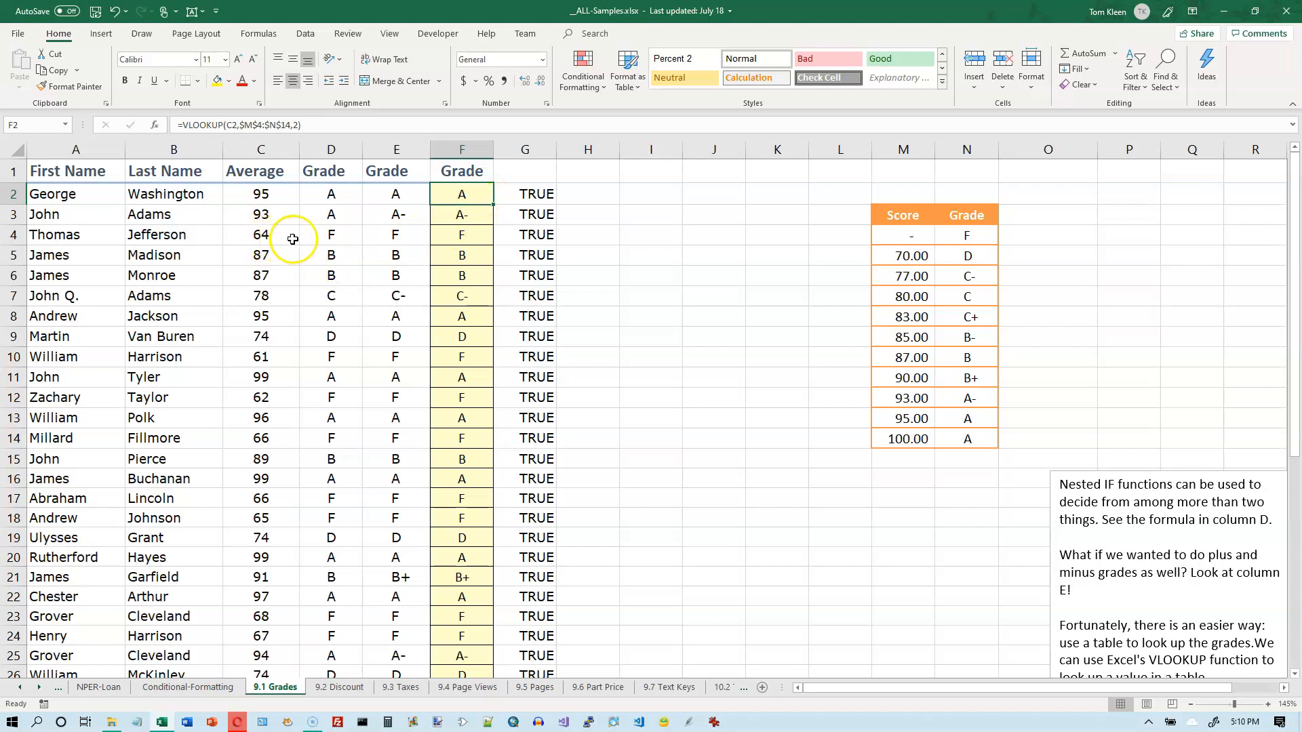
- Trace the lookup of the average in C7 through the scores in M4:M7 to table row M6:N6 and the grade in F7
left_click(268, 296)
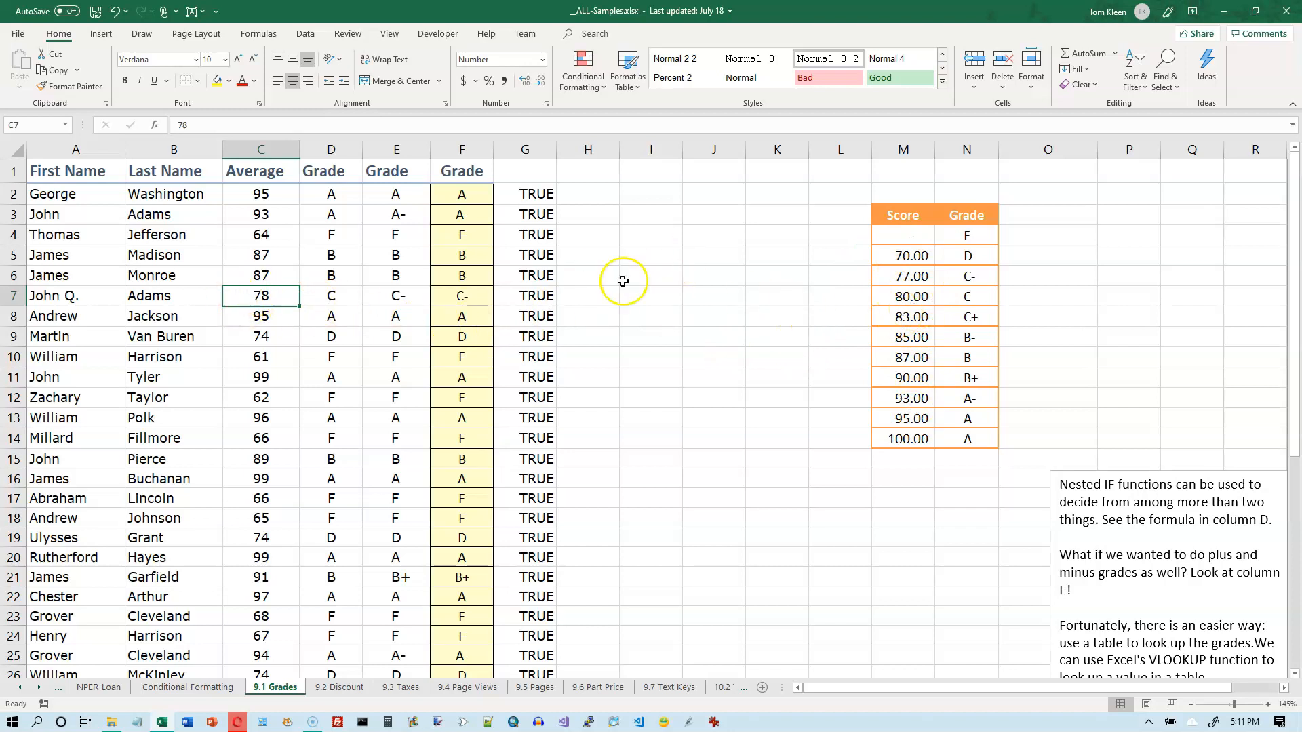
left_click(908, 234)
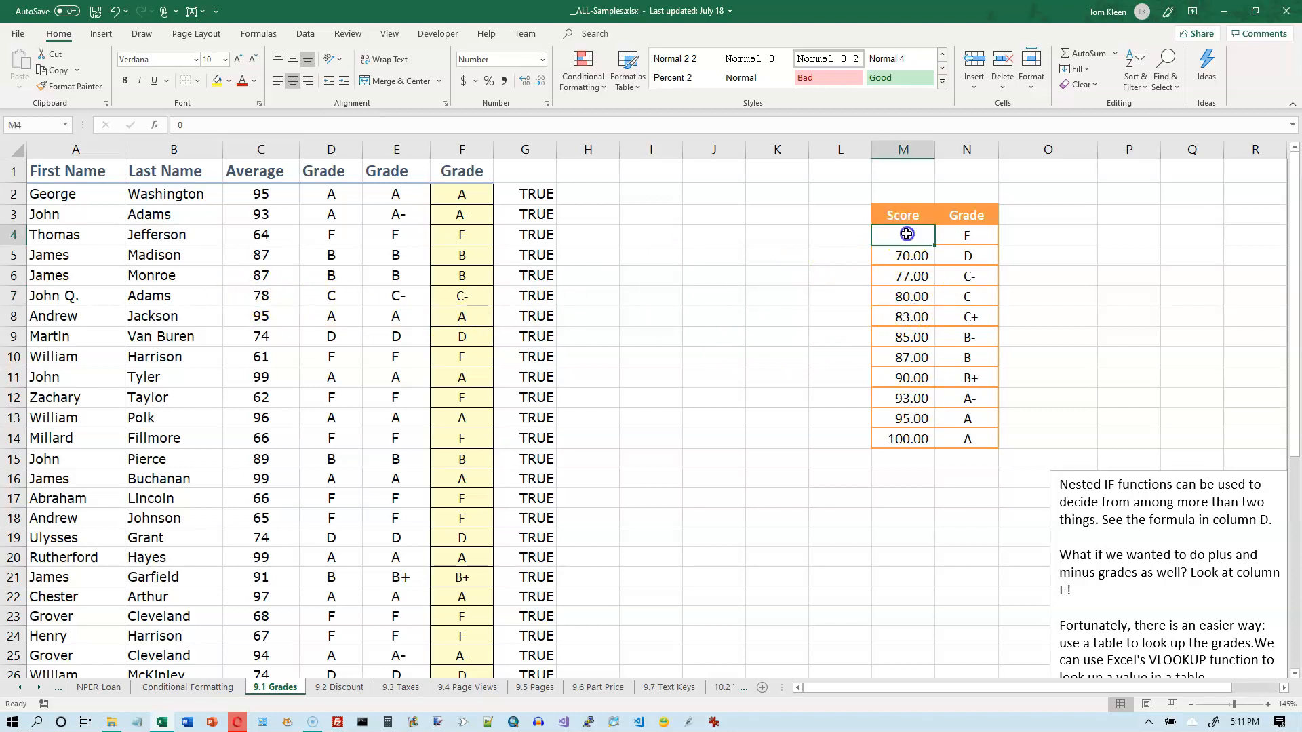
left_click_drag(907, 235, 909, 270)
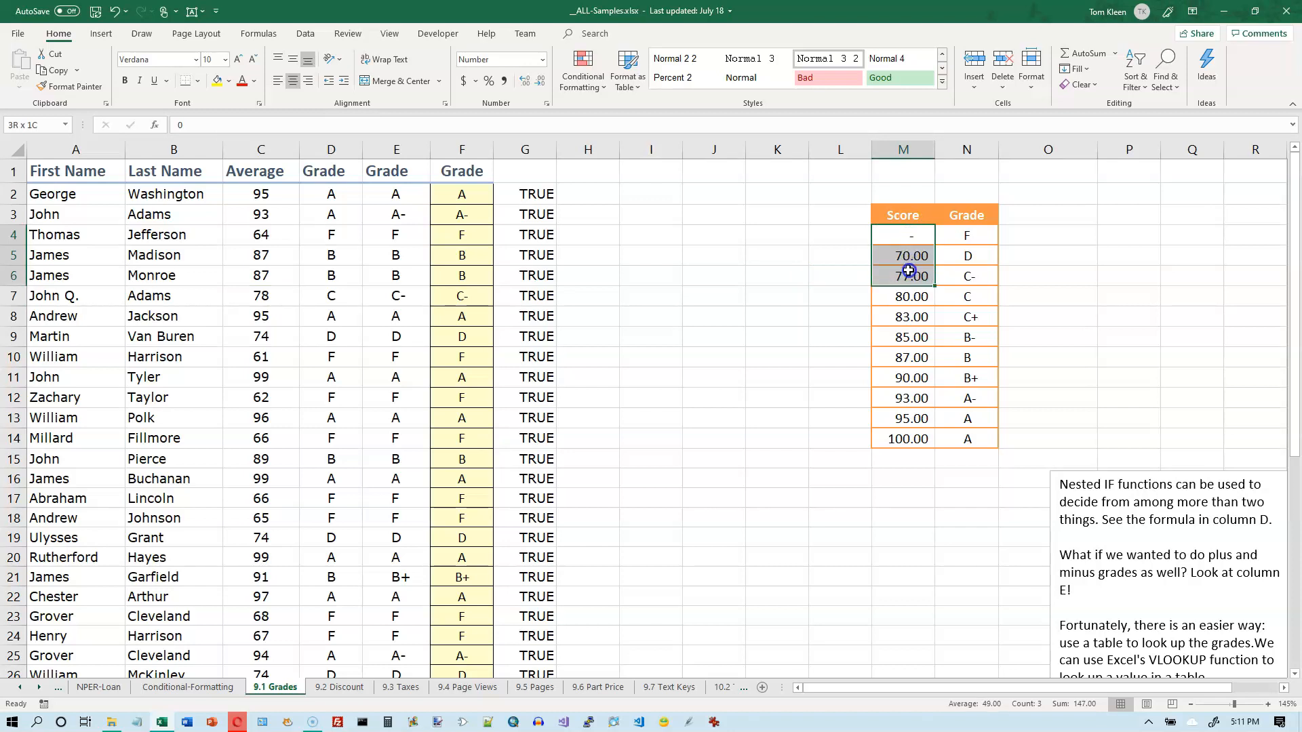
left_click_drag(911, 279, 914, 296)
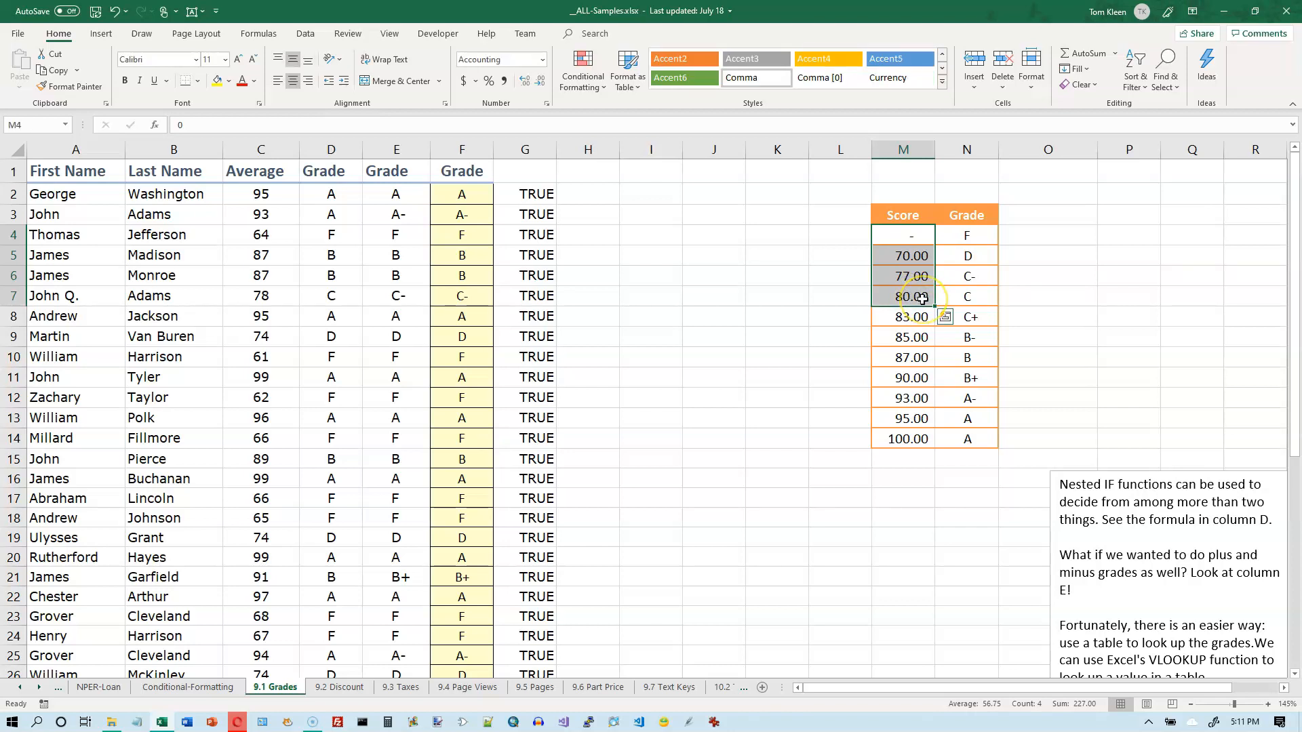
left_click(913, 277)
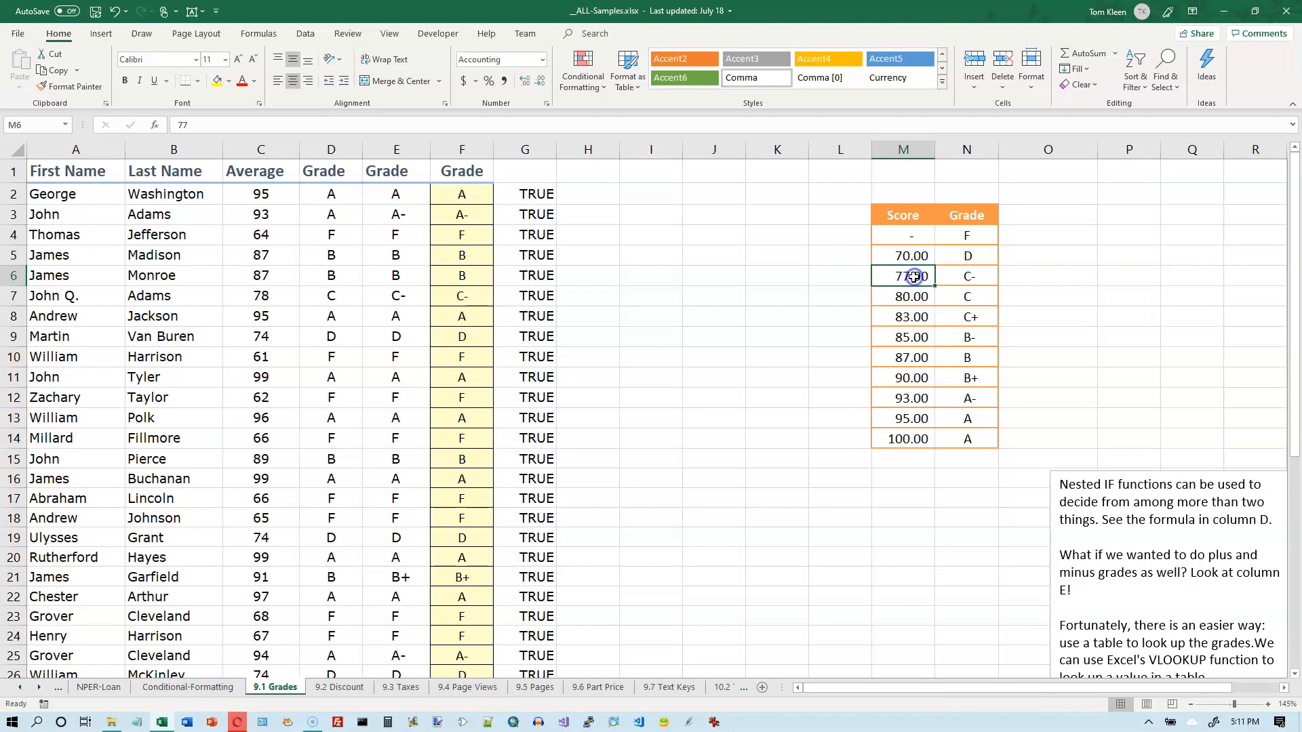
left_click_drag(912, 277, 968, 274)
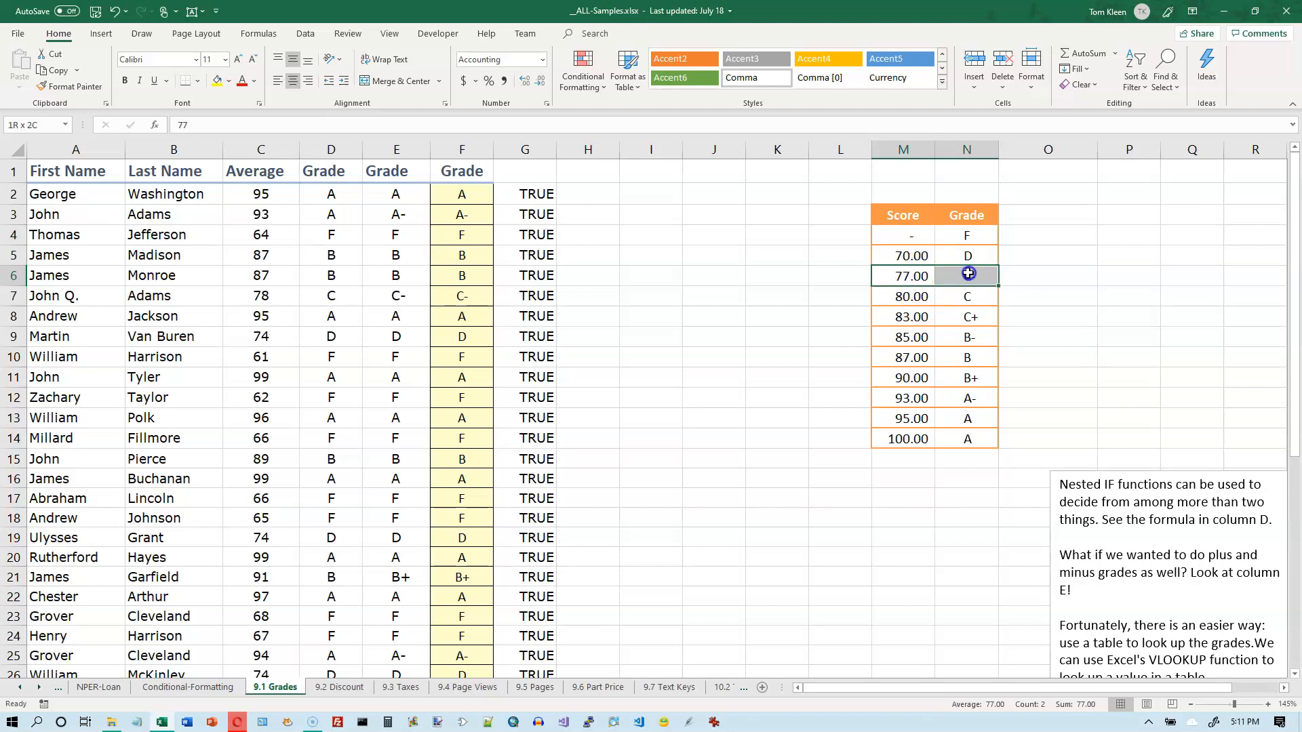
left_click(263, 296)
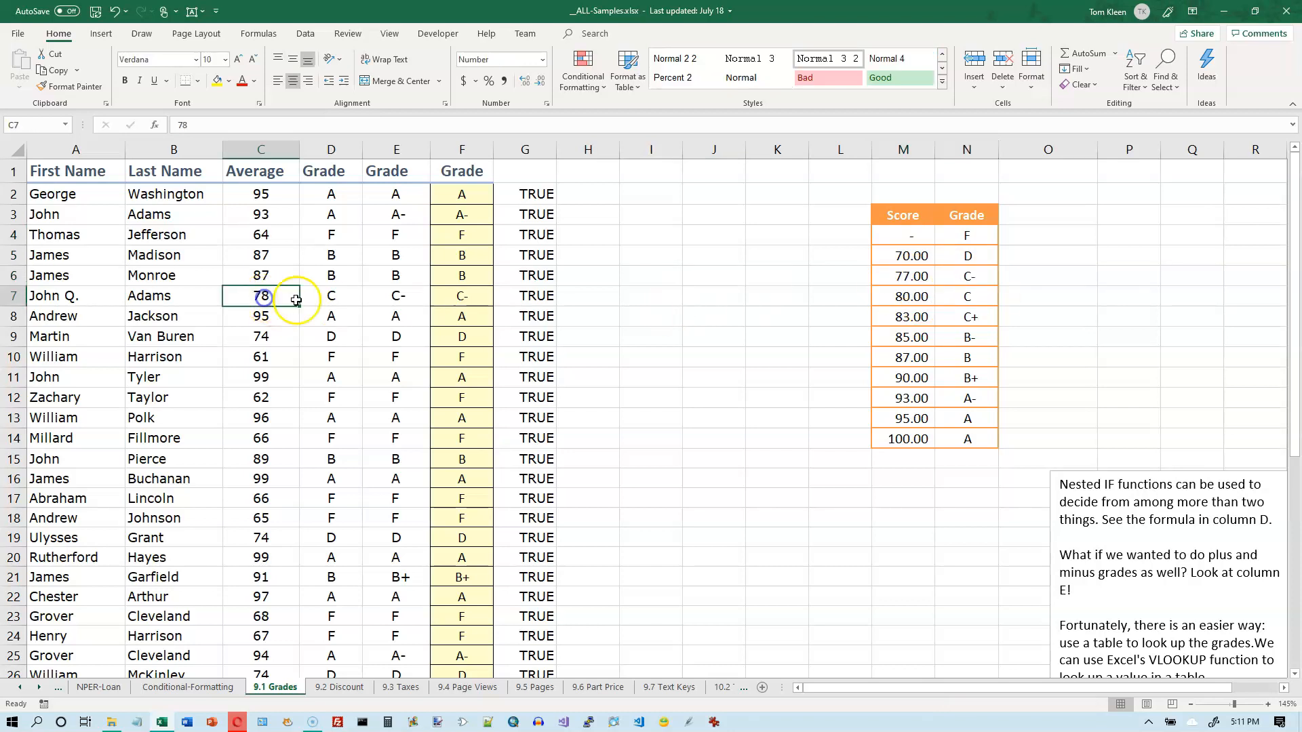
left_click(461, 299)
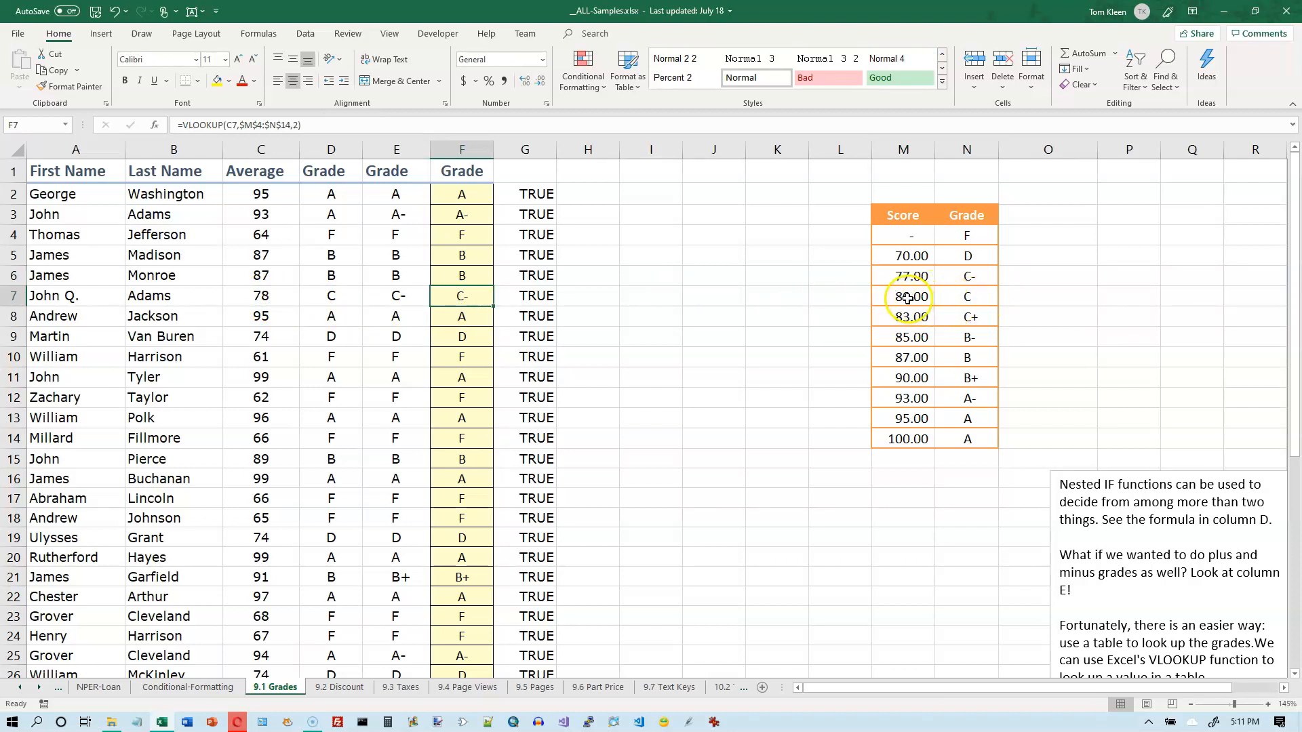
left_click_drag(905, 277, 966, 274)
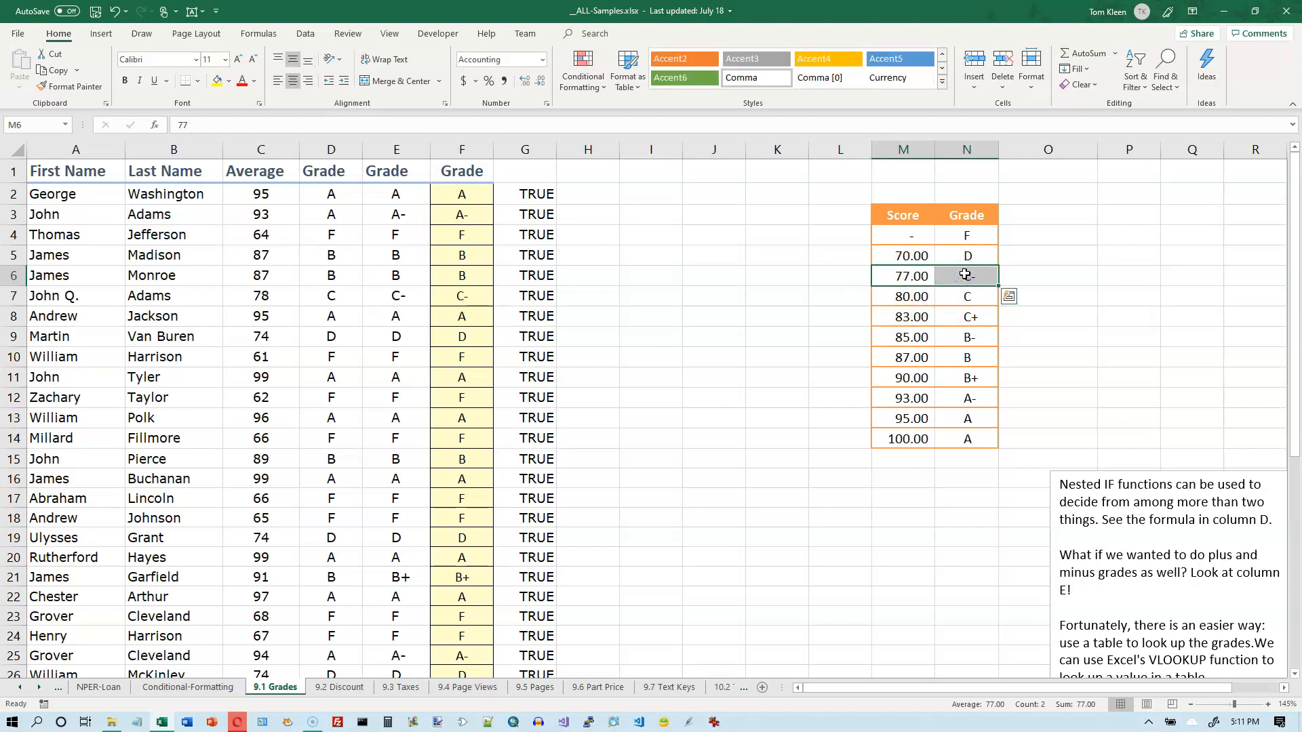
- Examine the order of the lookup table's scores from M4 through M14
left_click(912, 255)
left_click(912, 240)
left_click_drag(911, 235, 911, 437)
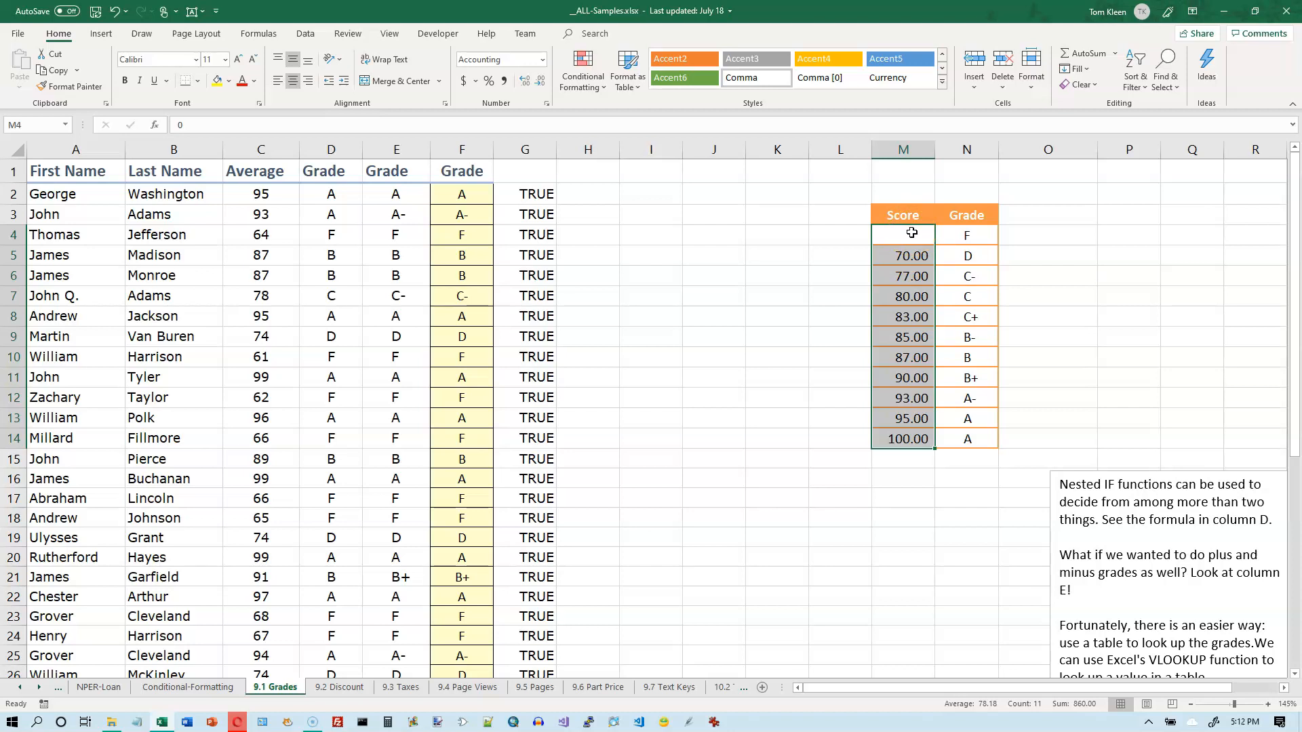
- Select the lookup table M4:N14 and highlight its absolute reference $M$4:$N$14 in F2's VLOOKUP formula
left_click(915, 235)
left_click_drag(915, 234, 968, 438)
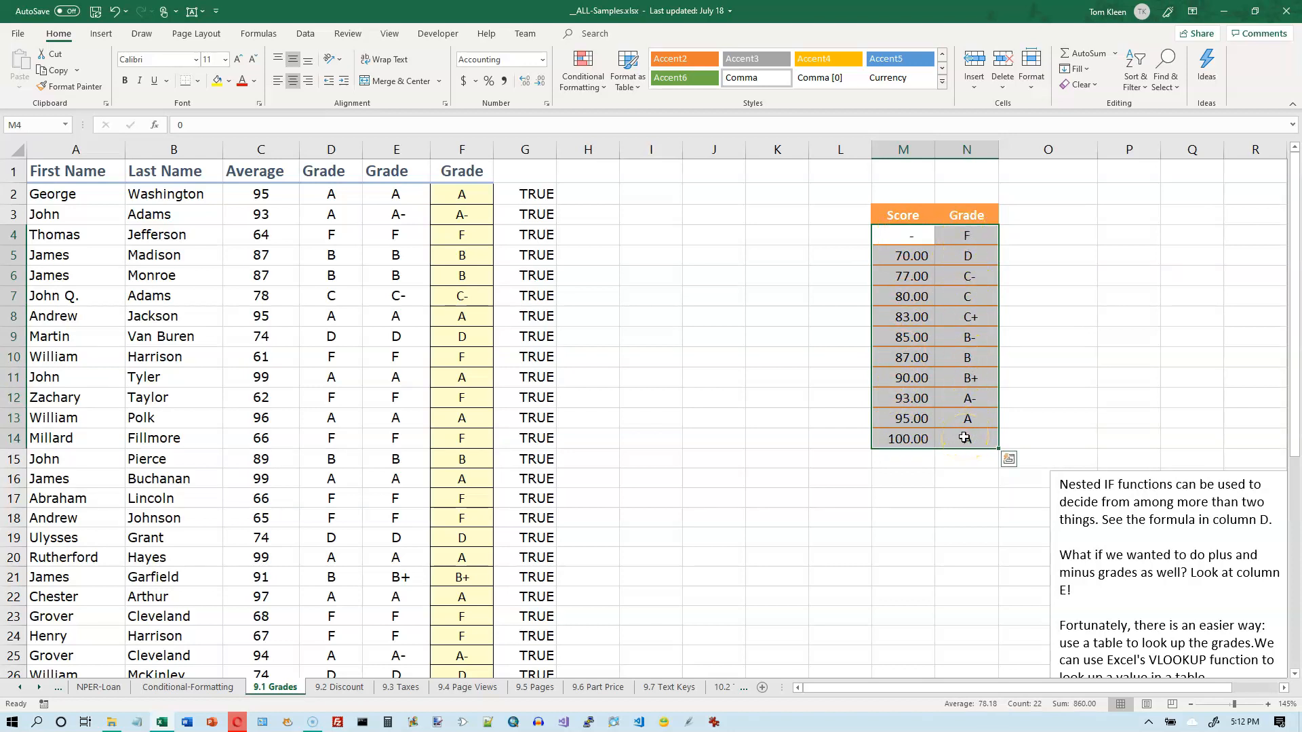
left_click(464, 195)
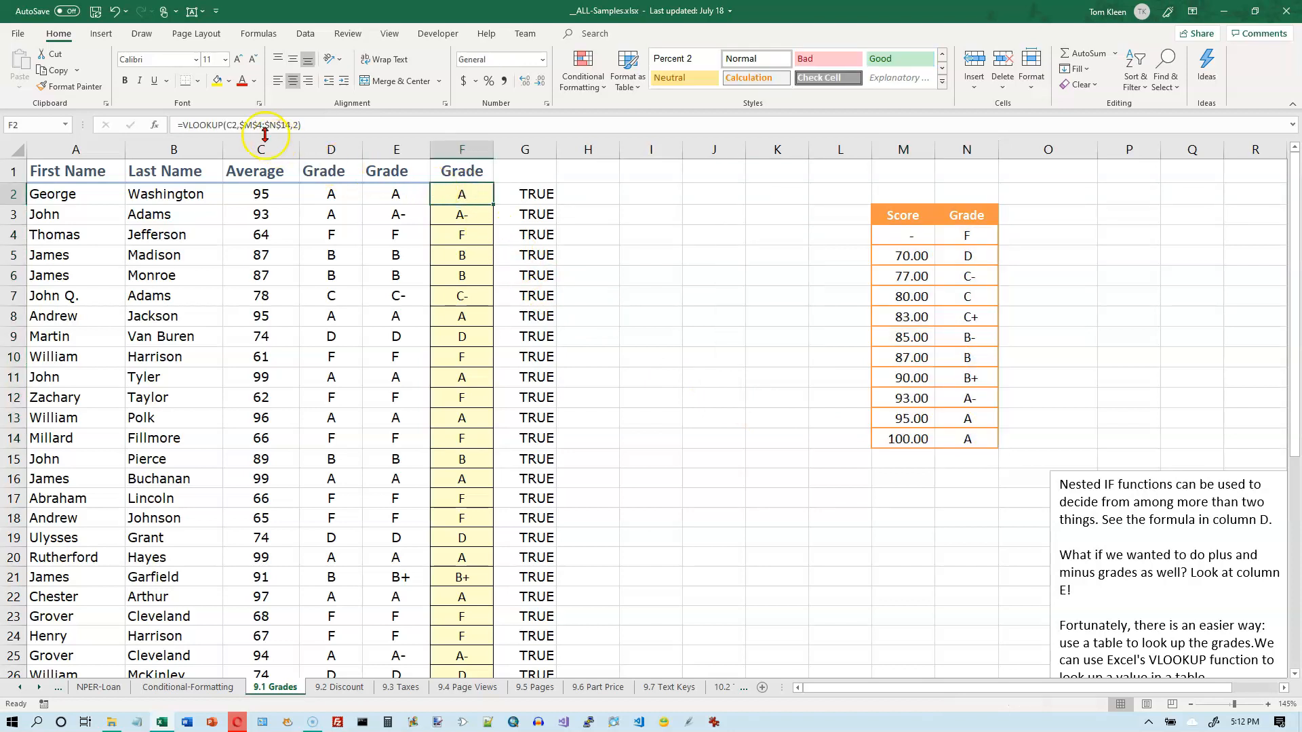
left_click_drag(238, 127, 290, 125)
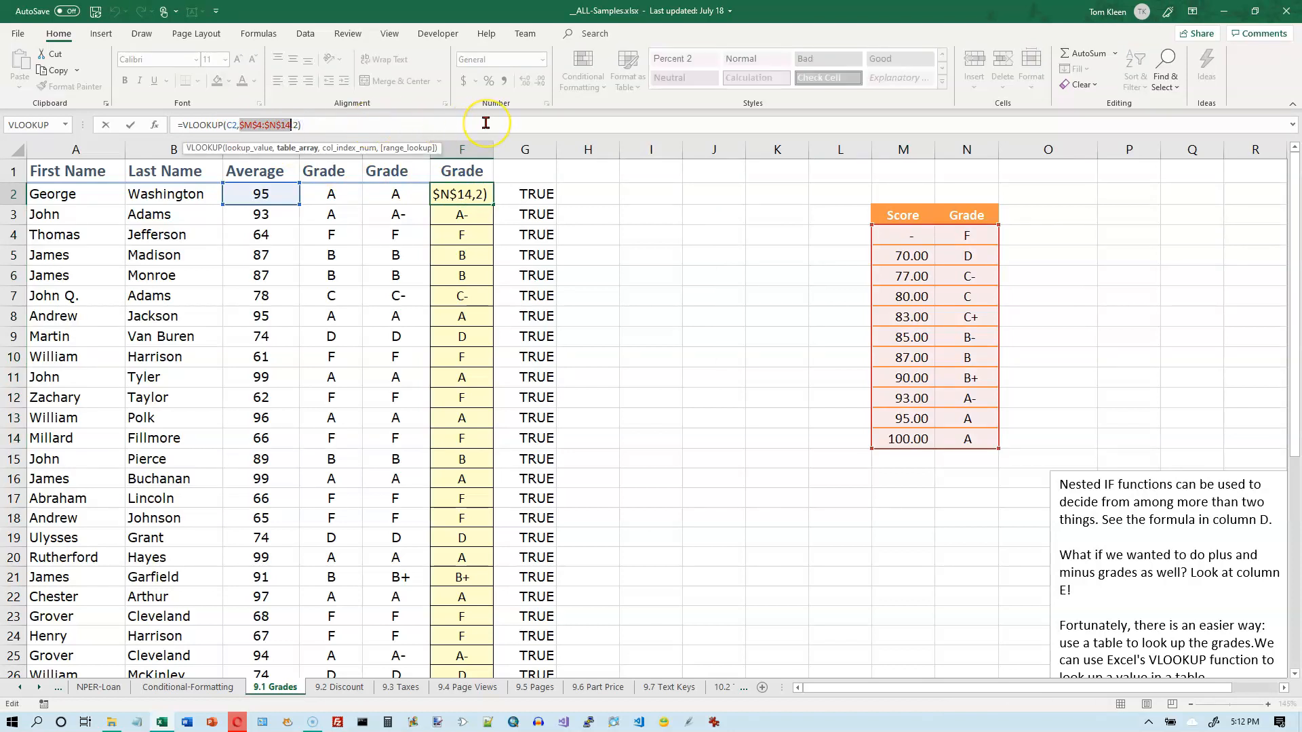